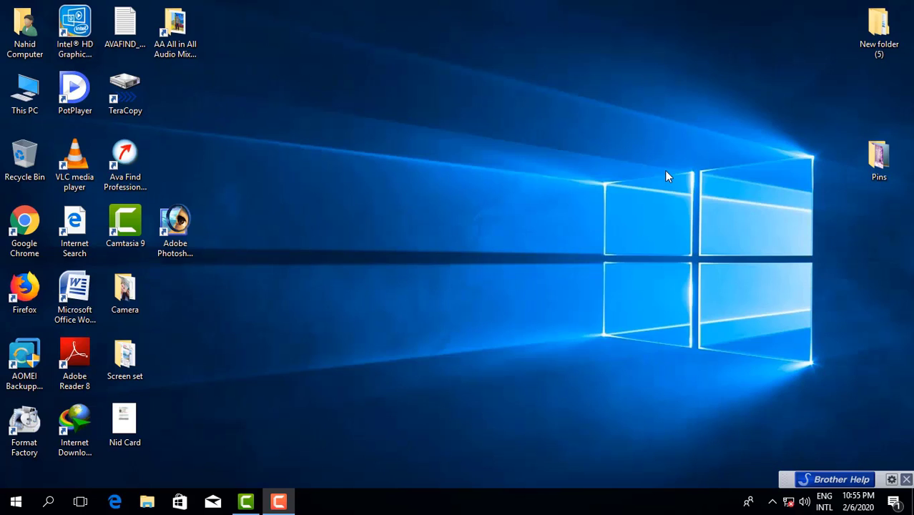
# Launch Photoshop, open the first portrait photo from the Pins folder maximized, and zoom to 50%.
pyautogui.doubleClick(188, 230)
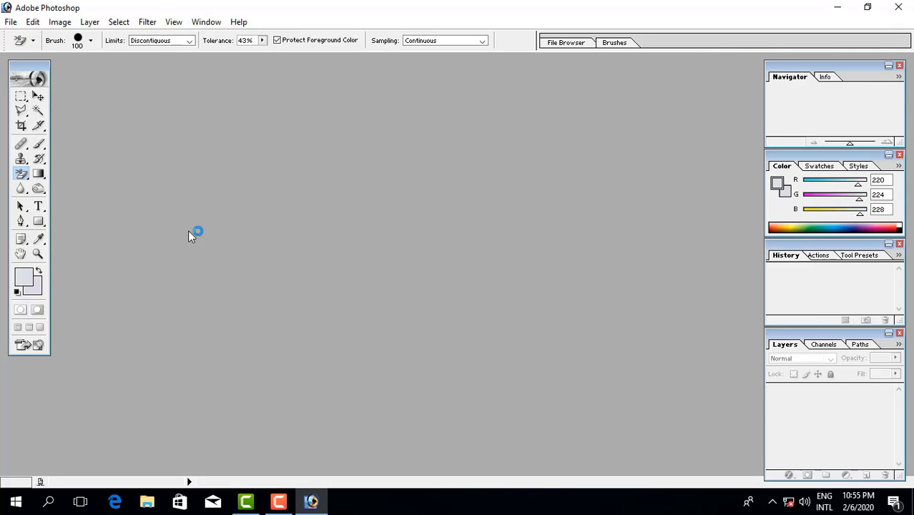
pyautogui.doubleClick(386, 213)
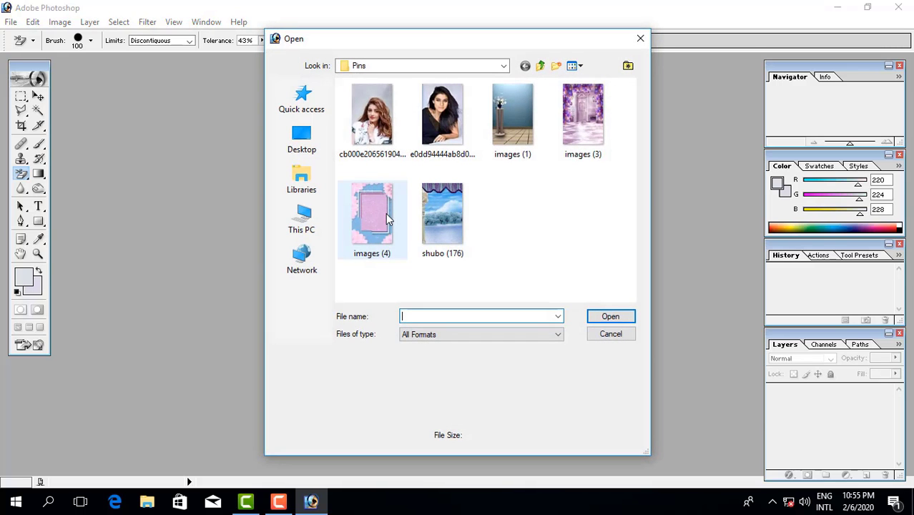
pyautogui.click(373, 118)
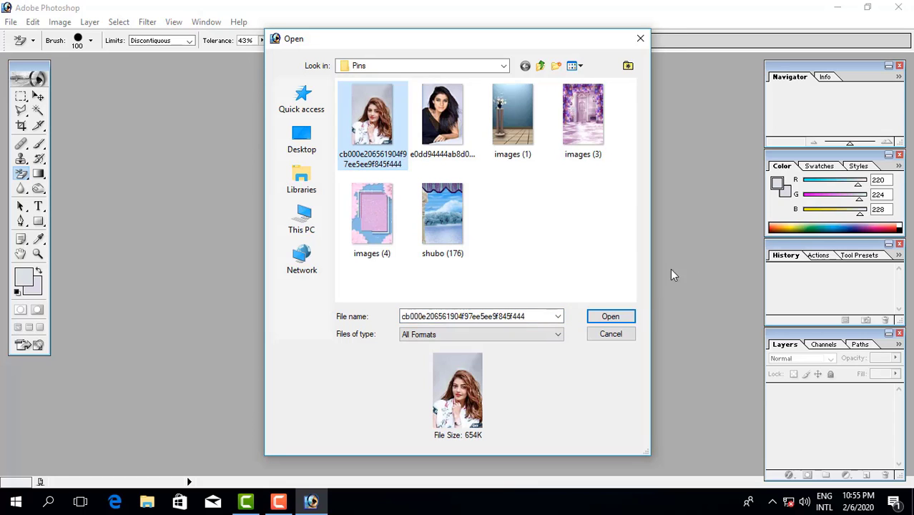
pyautogui.click(611, 318)
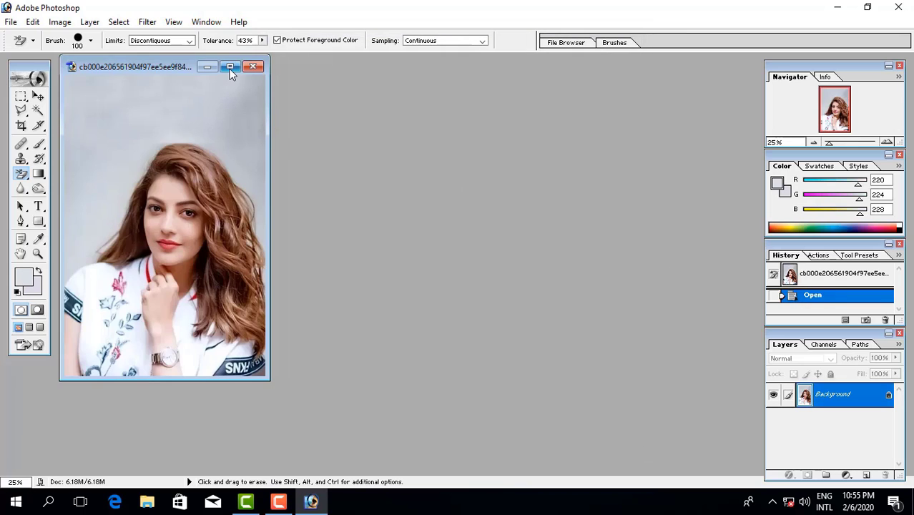
pyautogui.click(229, 66)
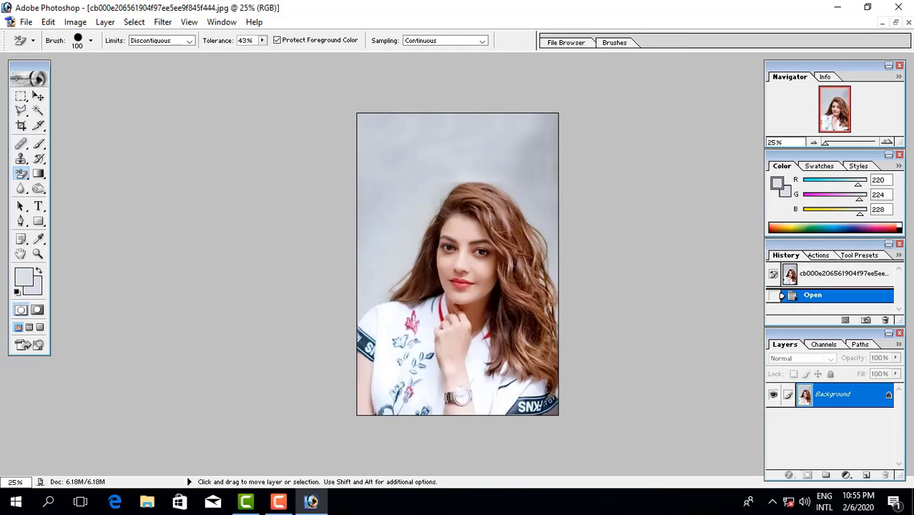
pyautogui.hotkey('ctrl', '+')
pyautogui.hotkey('ctrl', '+')
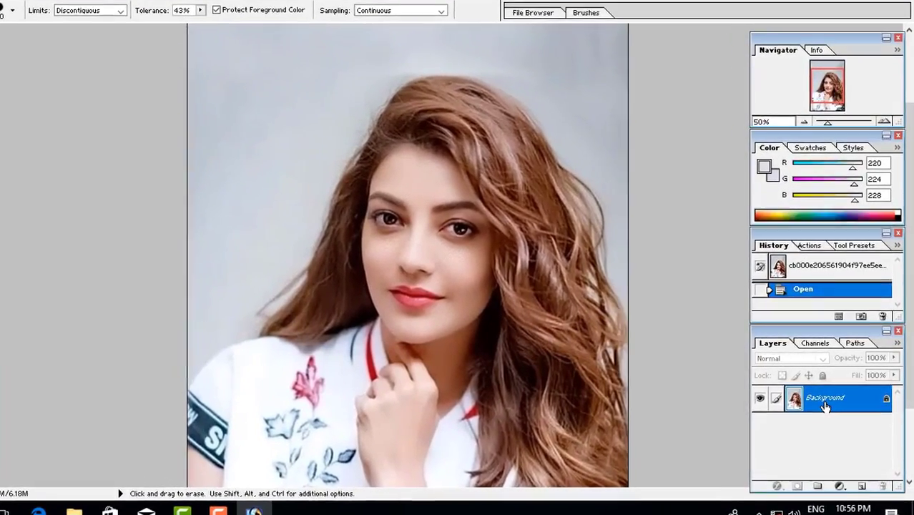
# Duplicate the Background layer as 'Background copy', then reselect the original Background layer.
pyautogui.rightClick(825, 405)
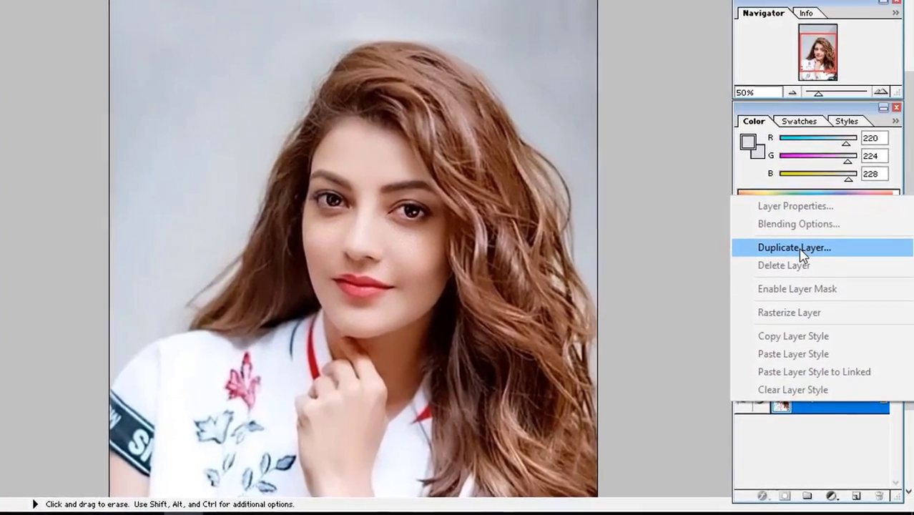
pyautogui.click(795, 248)
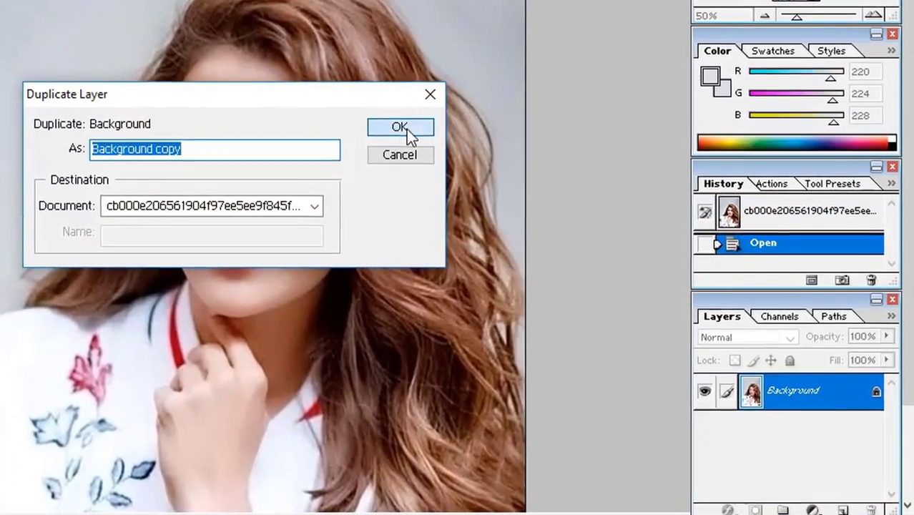
pyautogui.click(418, 137)
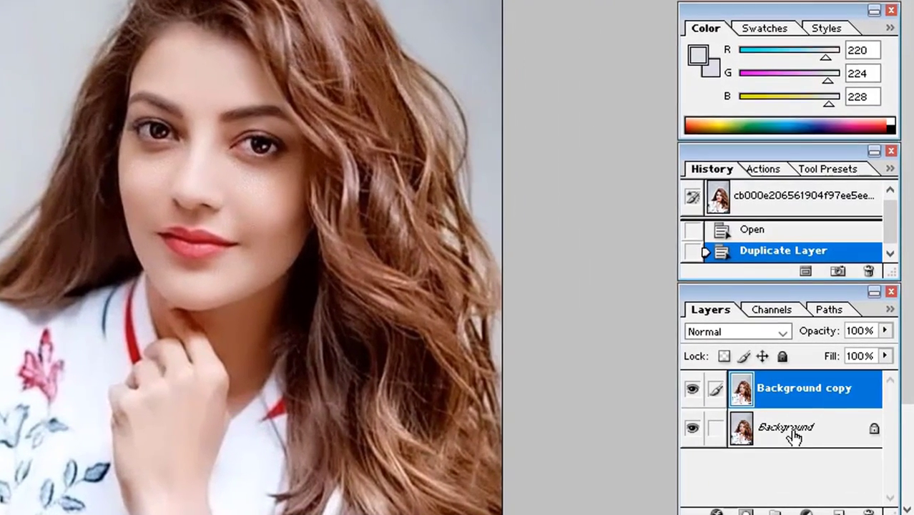
pyautogui.click(795, 436)
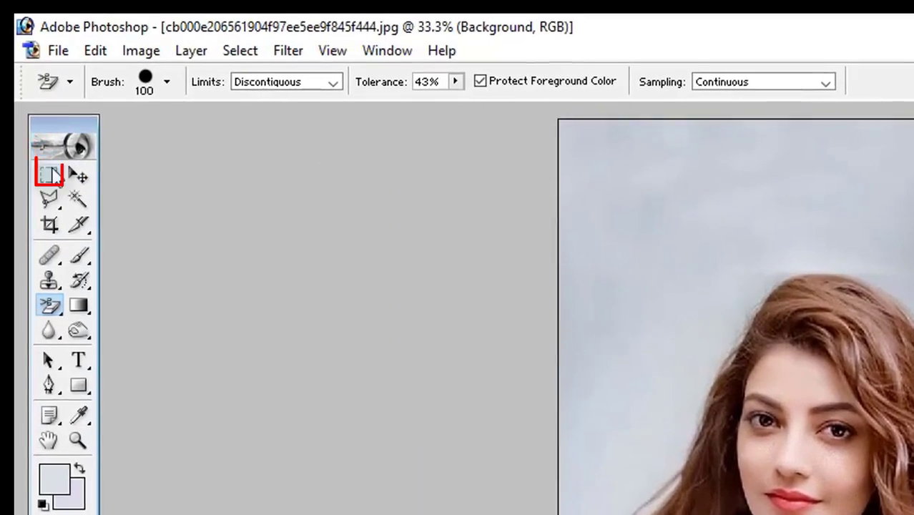
# Select all with the Rectangular Marquee and make the background colour light sky blue (8CD9FD).
pyautogui.click(21, 99)
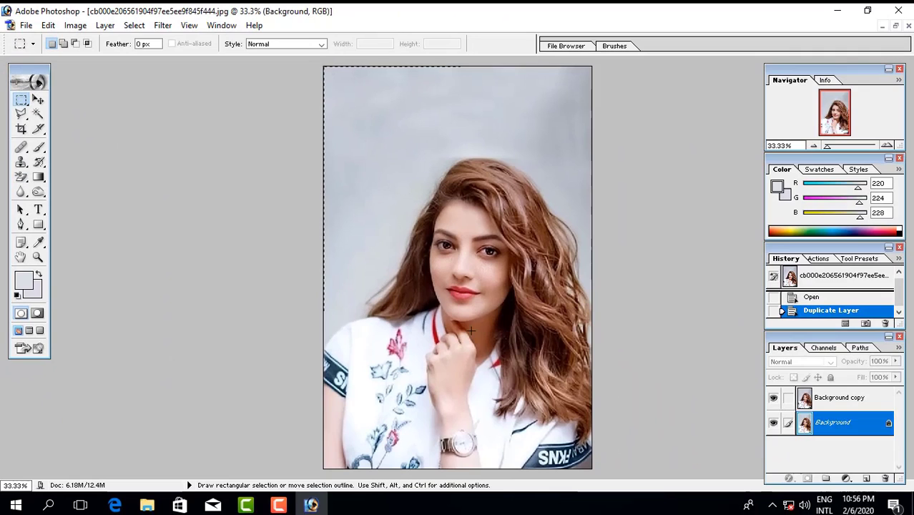
pyautogui.hotkey('ctrl', 'a')
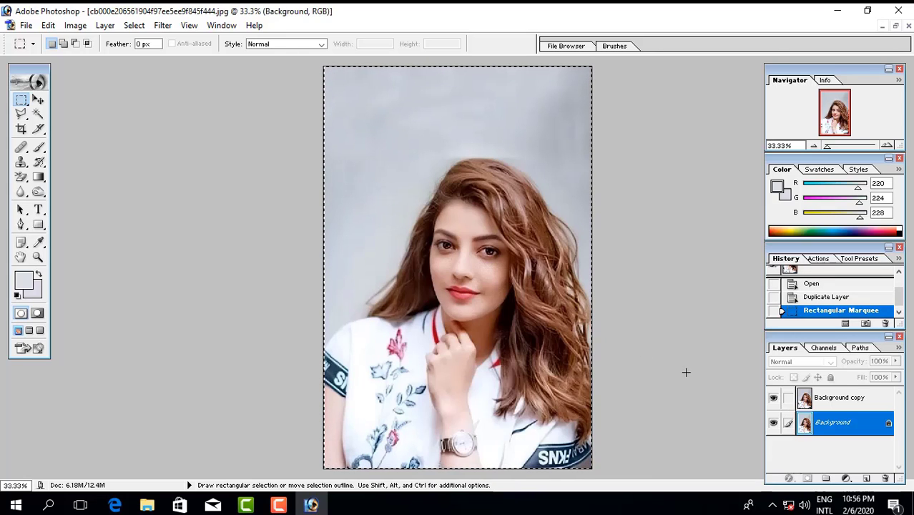
pyautogui.click(33, 293)
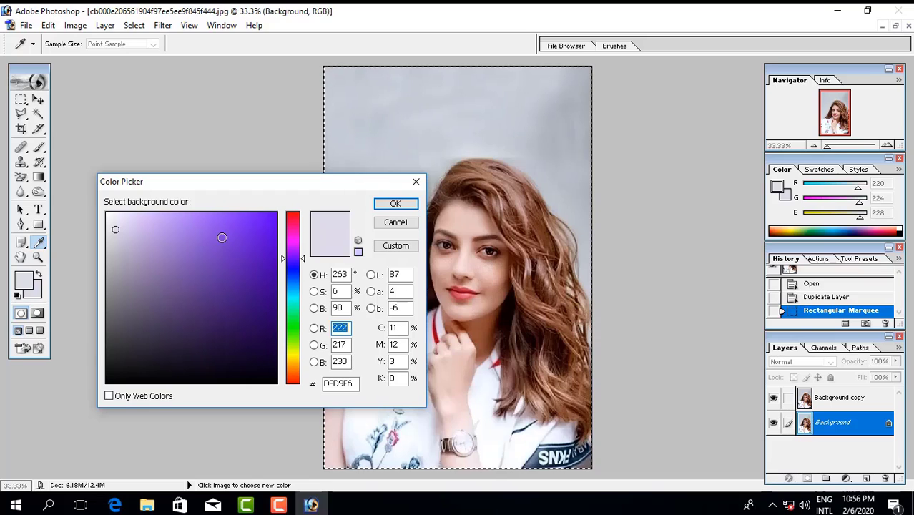
pyautogui.click(222, 215)
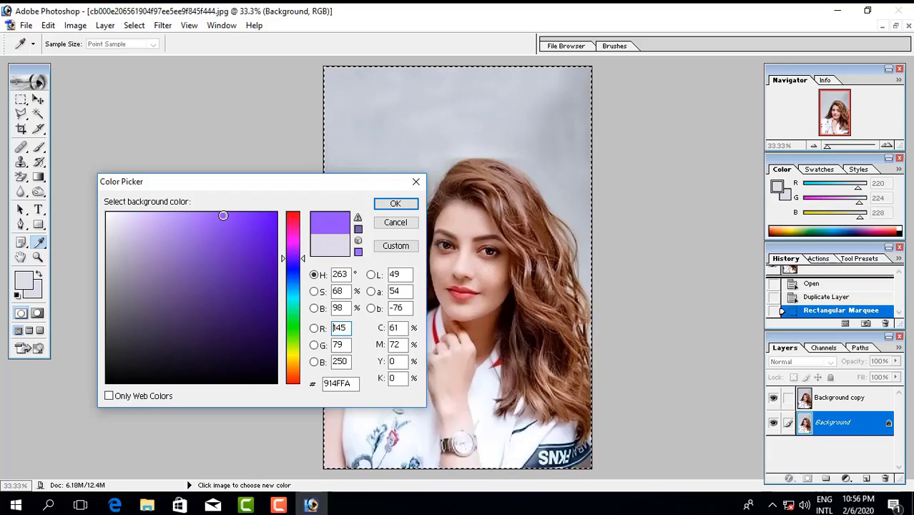
pyautogui.click(292, 285)
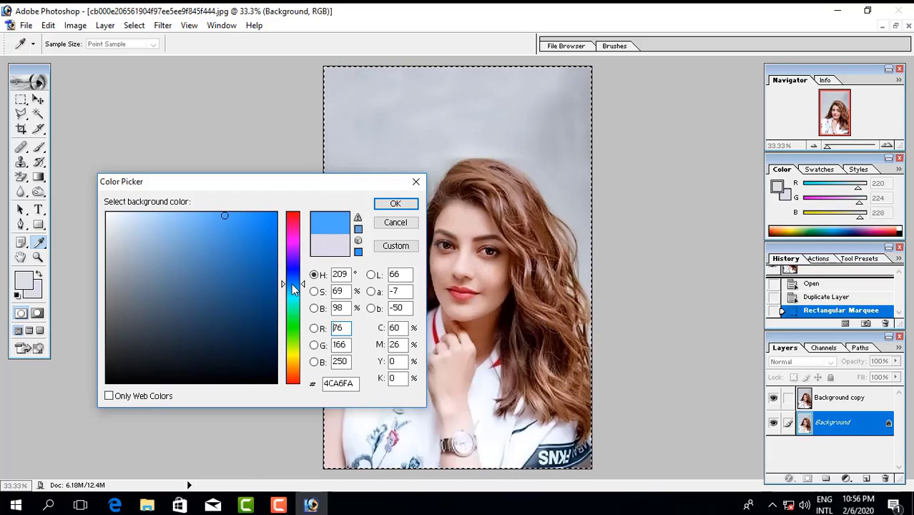
pyautogui.moveTo(293, 285); pyautogui.dragTo(292, 288)
pyautogui.click(231, 215)
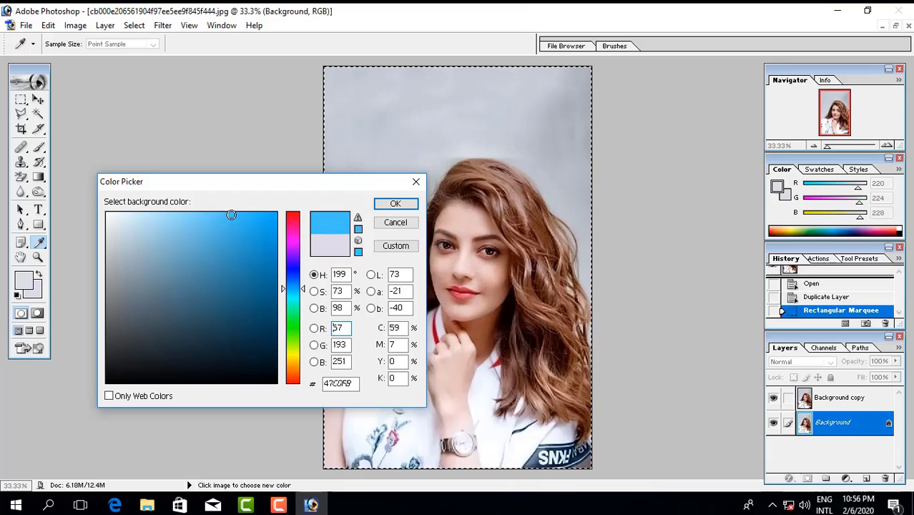
pyautogui.moveTo(231, 214); pyautogui.dragTo(183, 214)
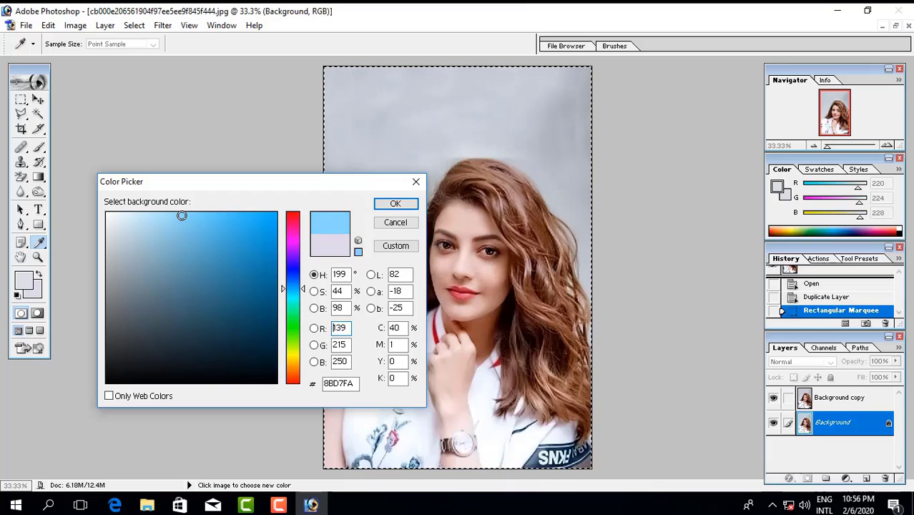
pyautogui.click(392, 205)
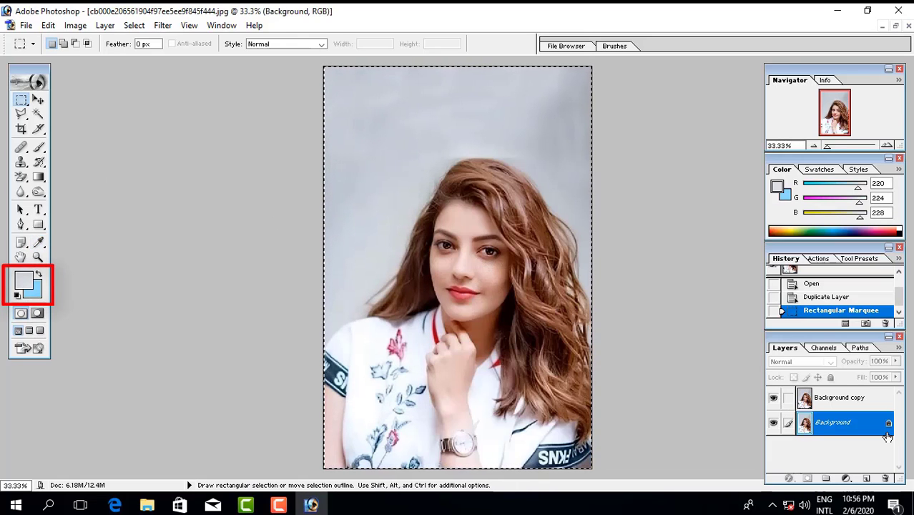
# Fill the Background layer with the light blue, check it by toggling the copy, then deselect.
pyautogui.press('Delete')
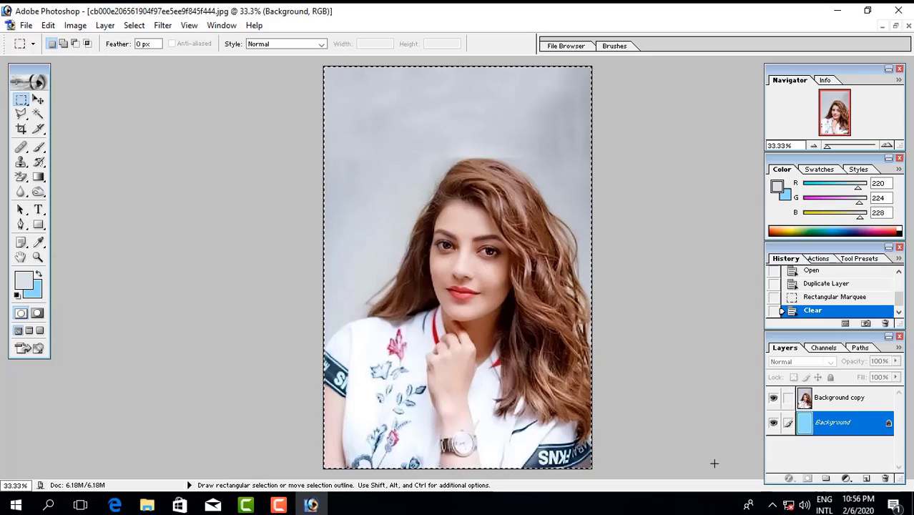
pyautogui.click(773, 397)
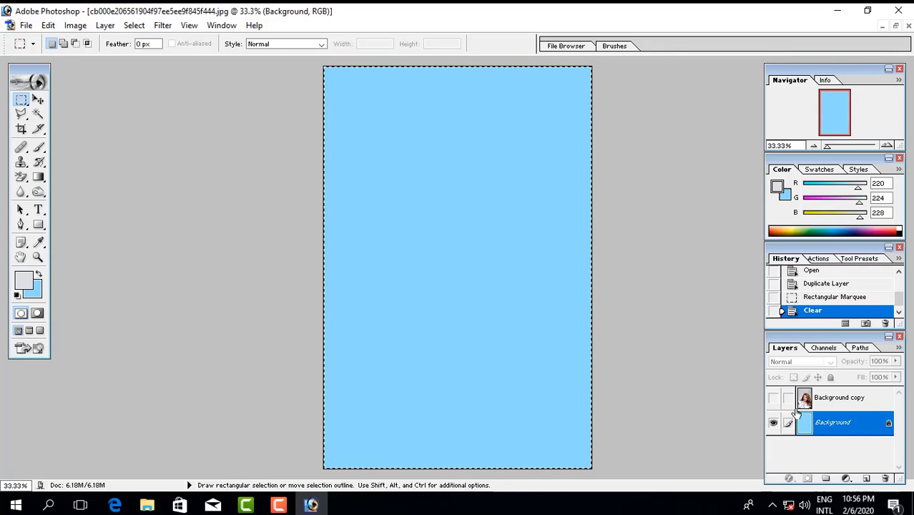
pyautogui.click(773, 397)
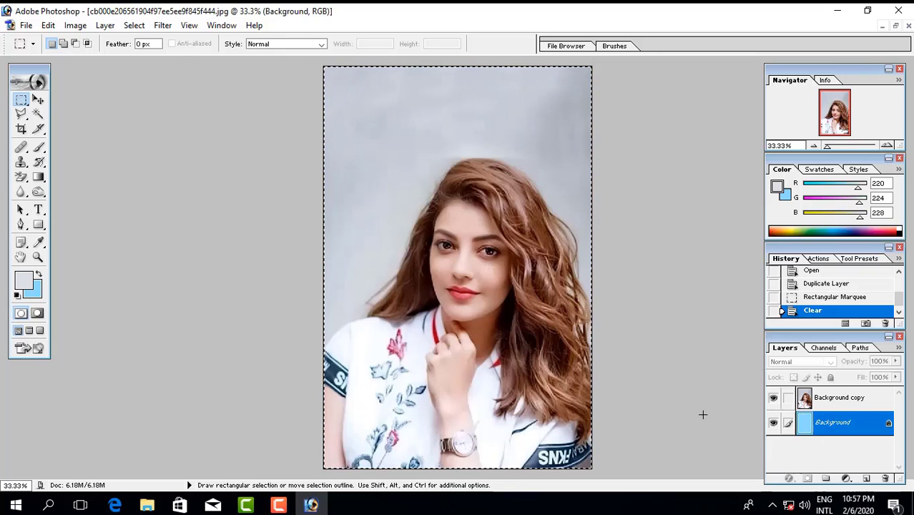
pyautogui.hotkey('ctrl', 'd')
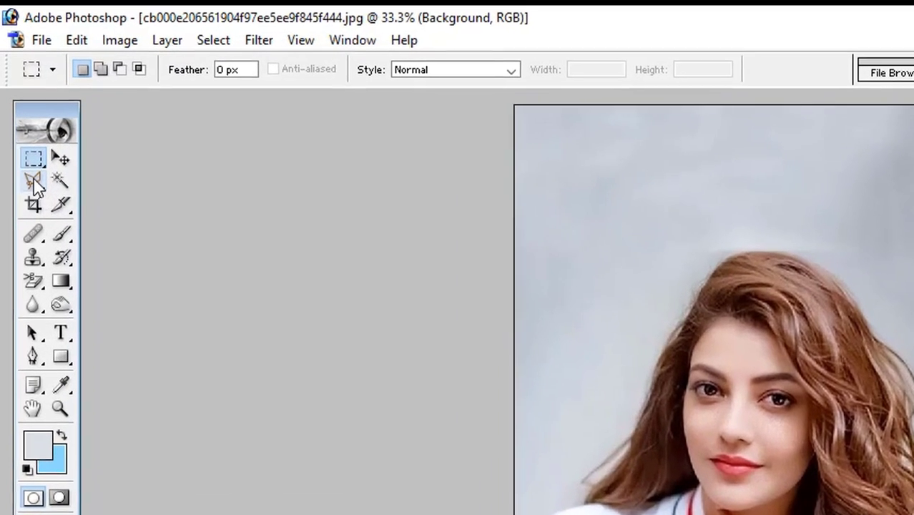
# Switch the lasso tool to the Polygonal Lasso from the lasso flyout.
pyautogui.click(34, 180)
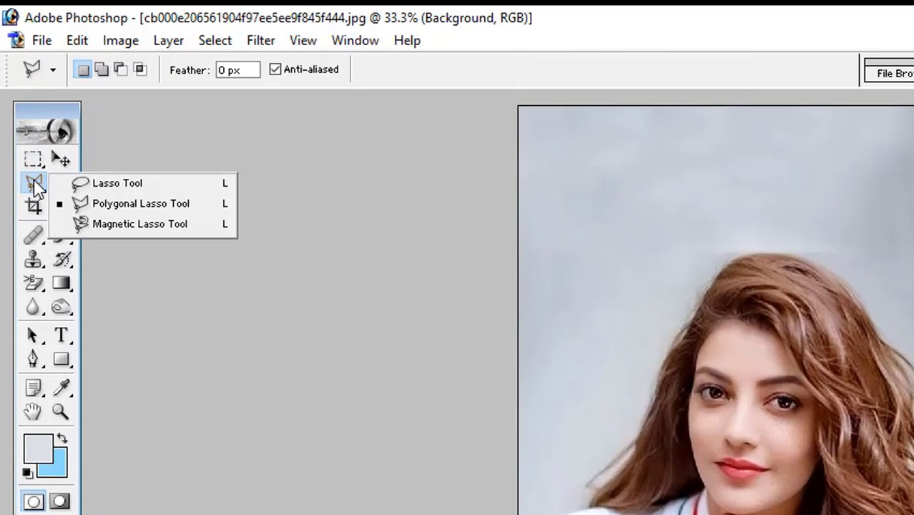
pyautogui.click(118, 185)
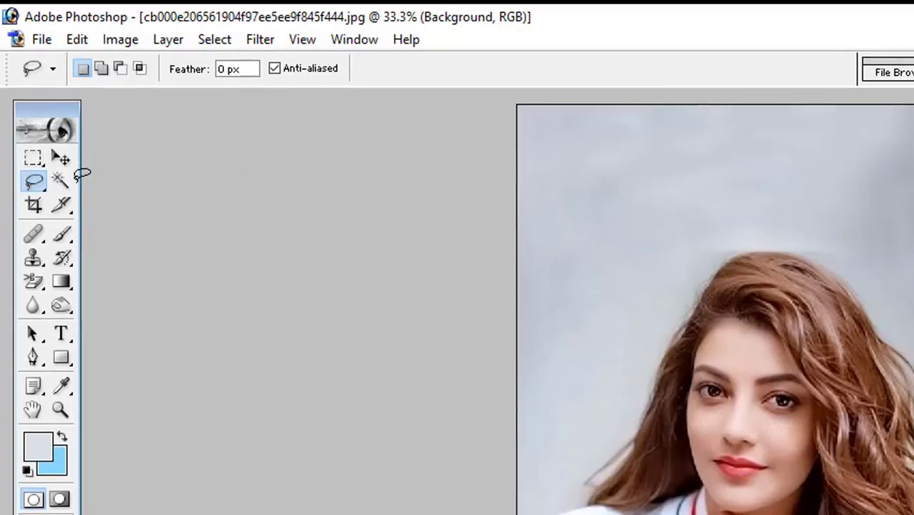
pyautogui.click(33, 180)
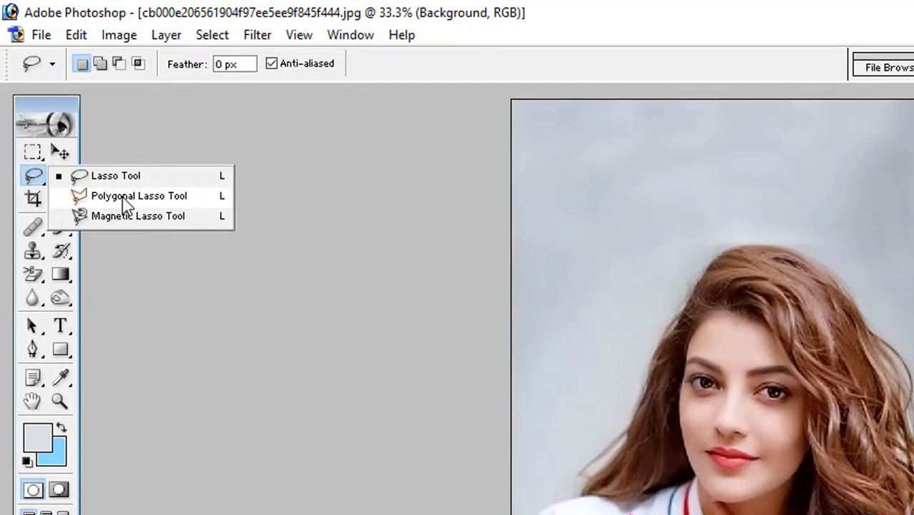
pyautogui.click(123, 202)
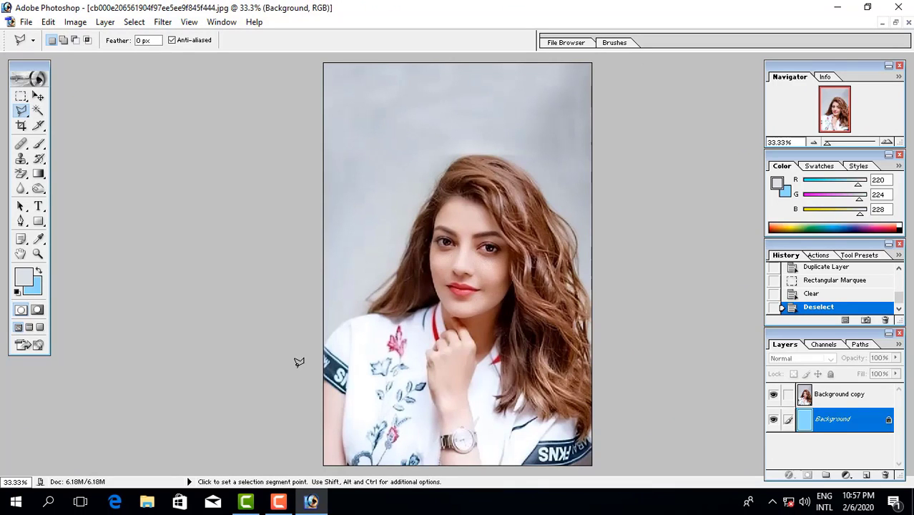
pyautogui.doubleClick(299, 362)
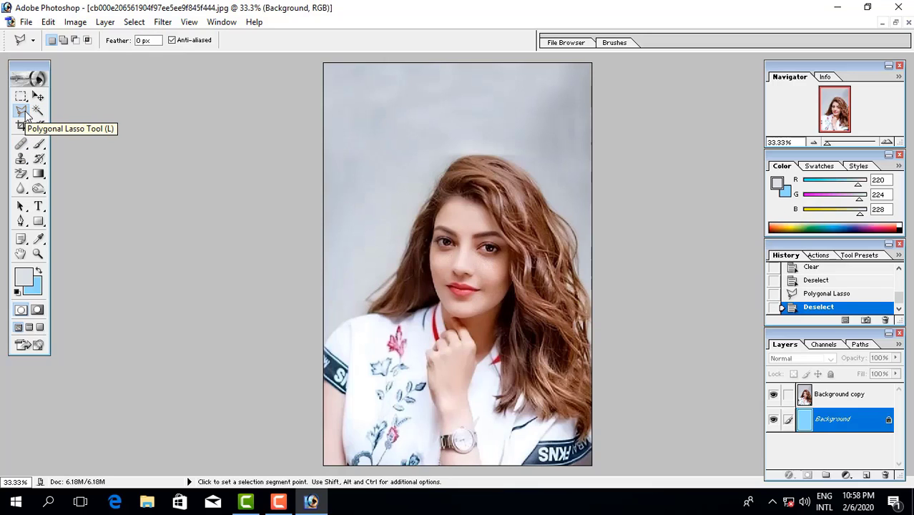
pyautogui.moveTo(21, 113); pyautogui.dragTo(100, 126)
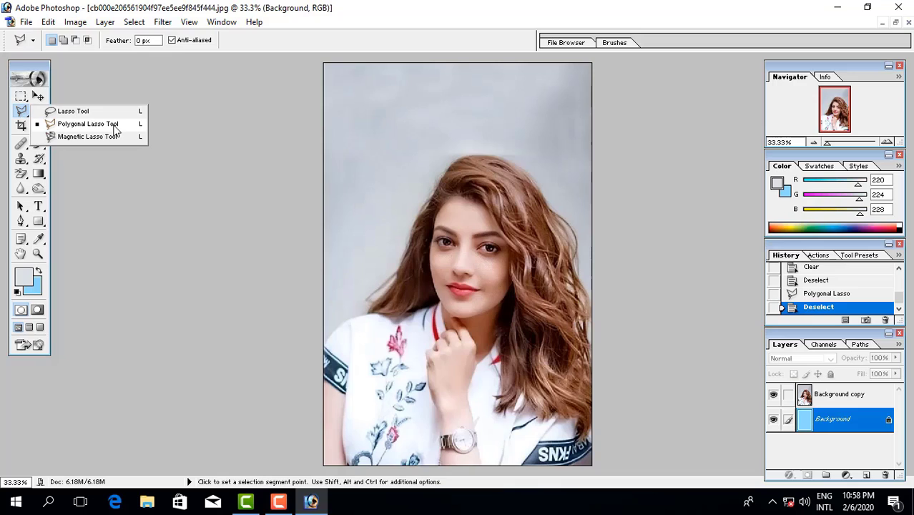
pyautogui.moveTo(114, 128); pyautogui.dragTo(115, 126)
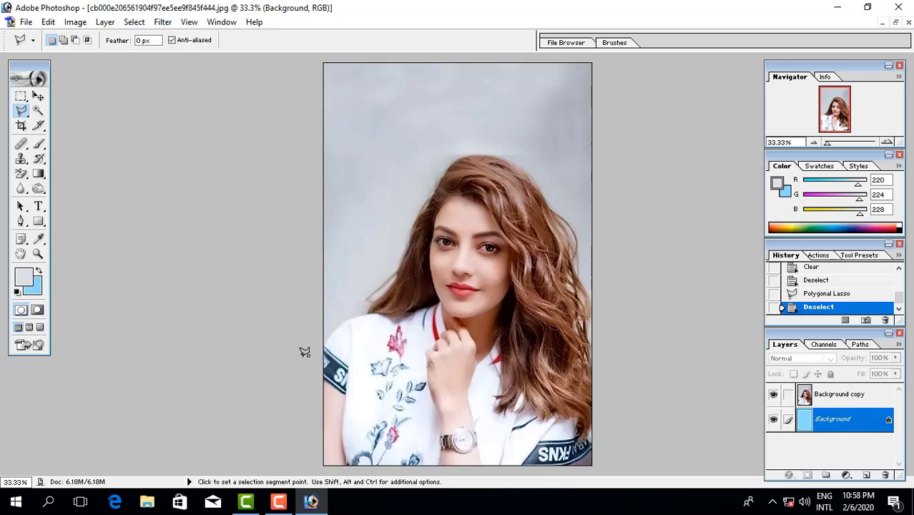
# Trace polygonal lasso points from the left shoulder over the head and down the hair's right side.
pyautogui.click(303, 356)
pyautogui.click(386, 275)
pyautogui.click(445, 155)
pyautogui.click(463, 150)
pyautogui.click(503, 150)
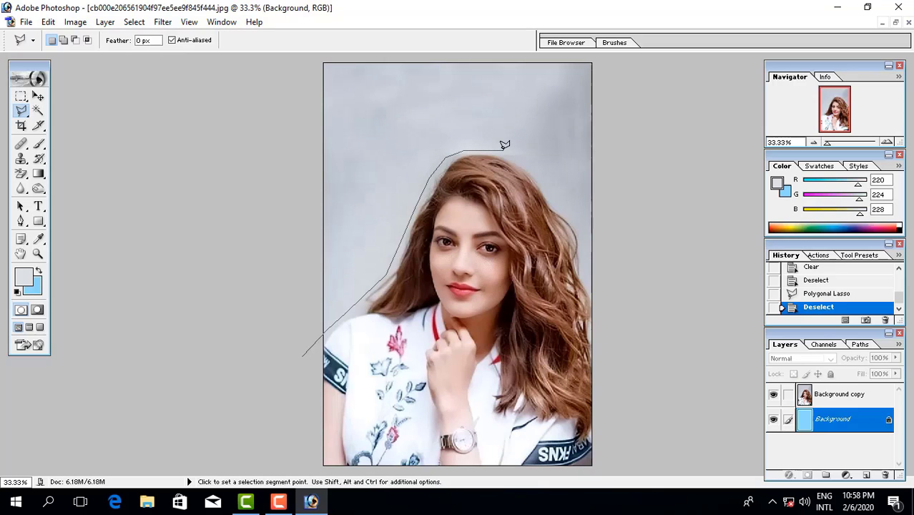
pyautogui.click(536, 166)
pyautogui.click(555, 193)
pyautogui.click(578, 226)
pyautogui.click(587, 266)
pyautogui.click(602, 300)
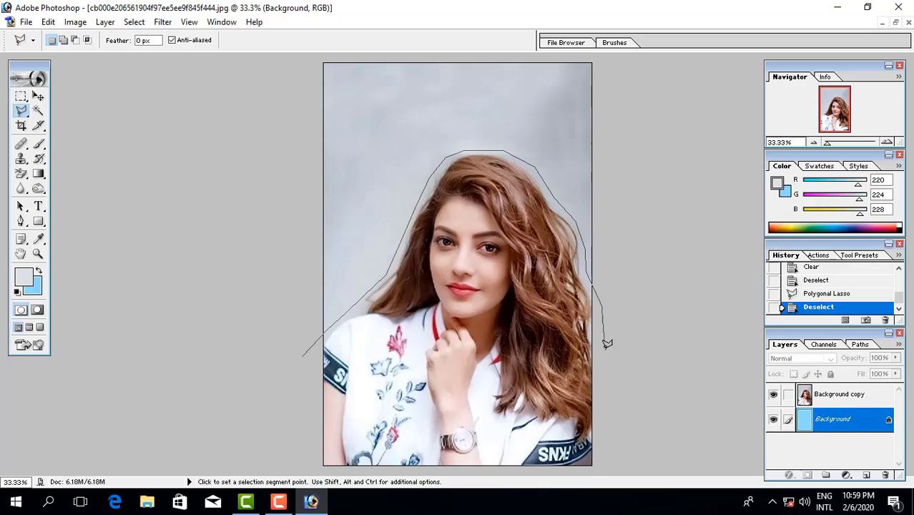
pyautogui.click(603, 356)
pyautogui.click(585, 381)
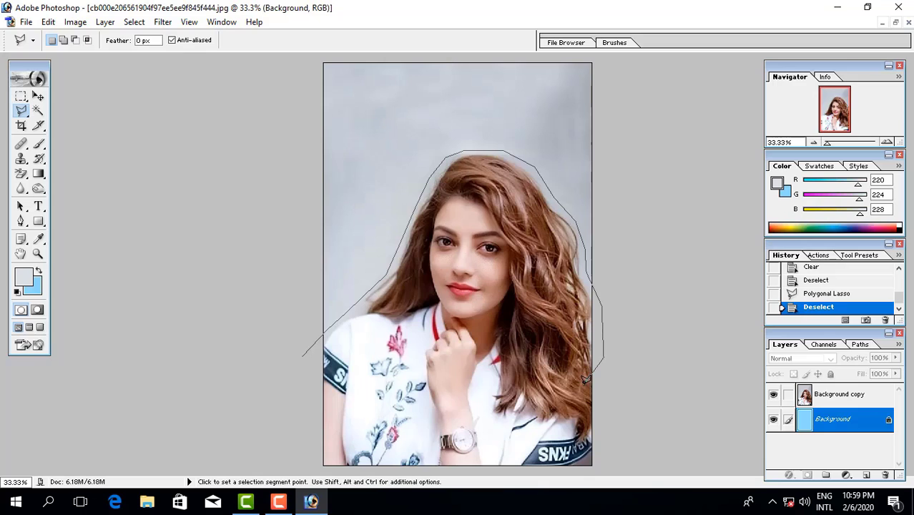
# Extend the outline around the right and top canvas edges, close it, and select the Background copy layer.
pyautogui.click(629, 400)
pyautogui.click(665, 230)
pyautogui.click(677, 137)
pyautogui.scroll(-1, 693, 157)
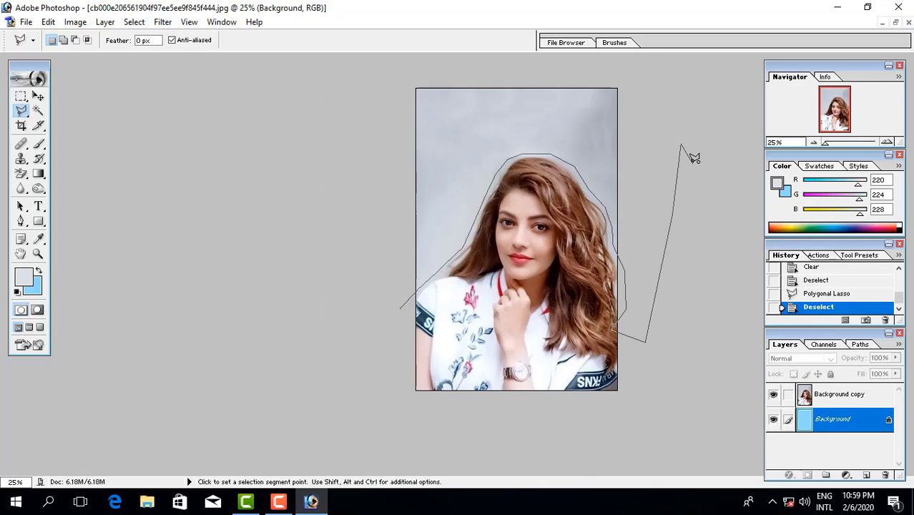
pyautogui.moveTo(695, 135)
pyautogui.mouseDown()
pyautogui.moveTo(424, 61)
pyautogui.moveTo(319, 174)
pyautogui.mouseUp()
pyautogui.click(312, 329)
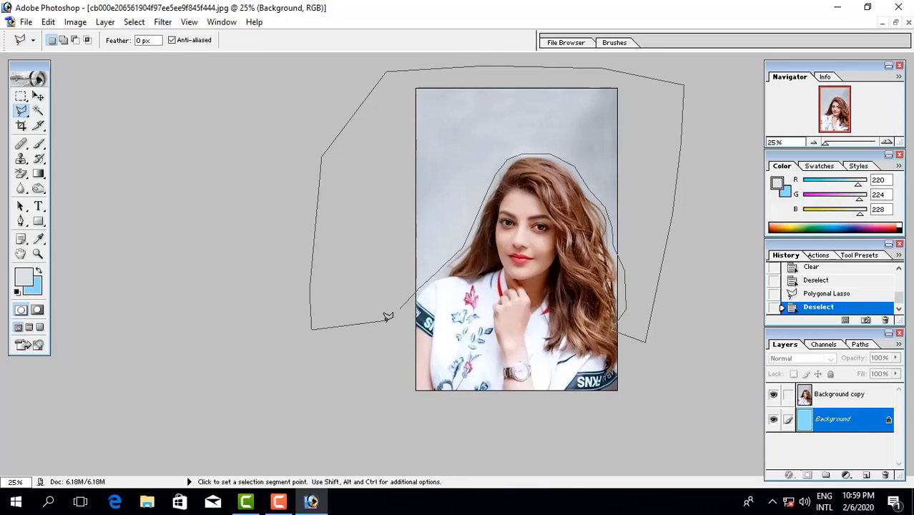
pyautogui.click(402, 303)
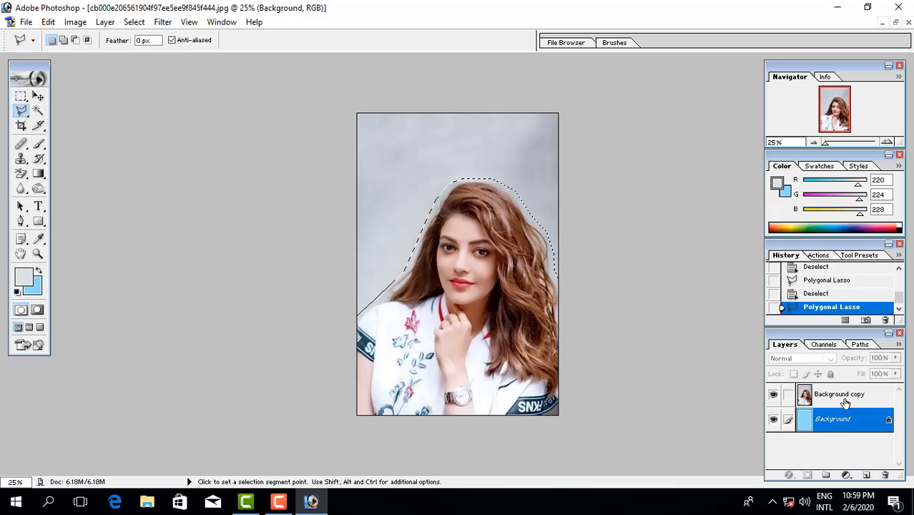
pyautogui.click(841, 400)
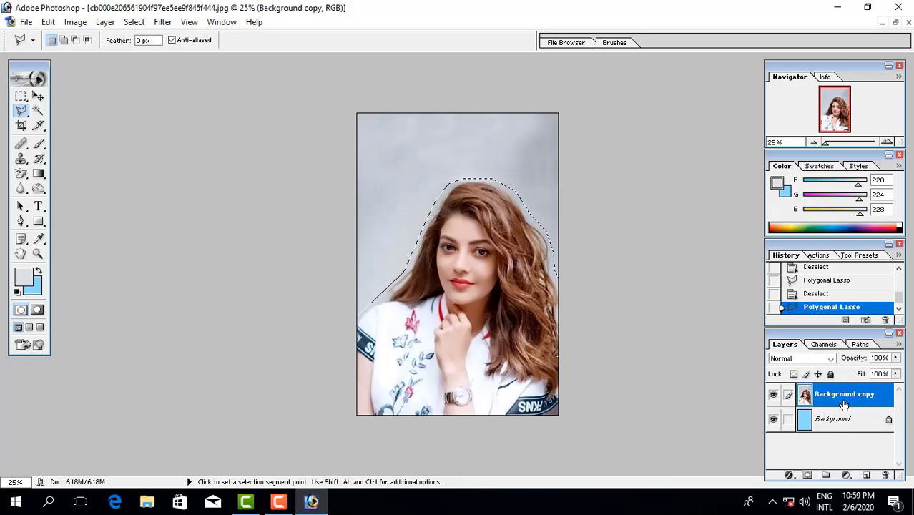
# Delete the selected grey backdrop from the Background copy, deselect, and zoom to 50%.
pyautogui.press('Delete')
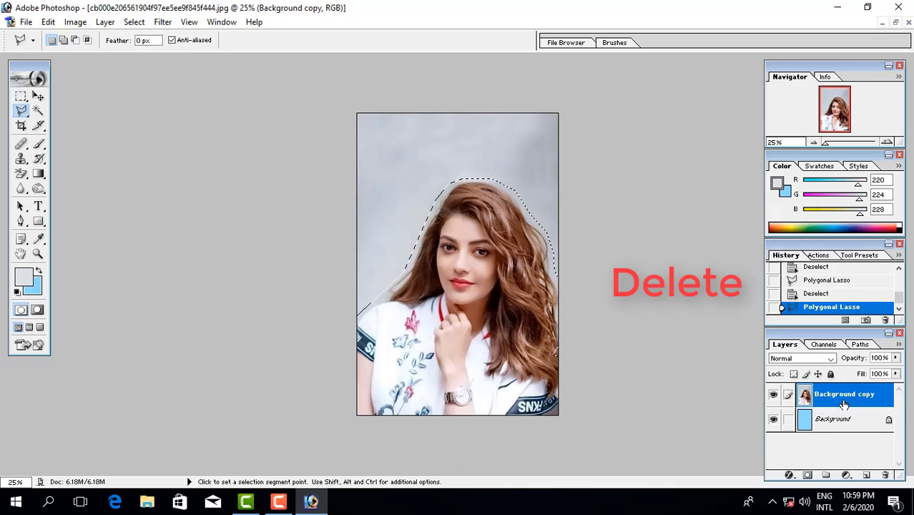
pyautogui.press('Delete')
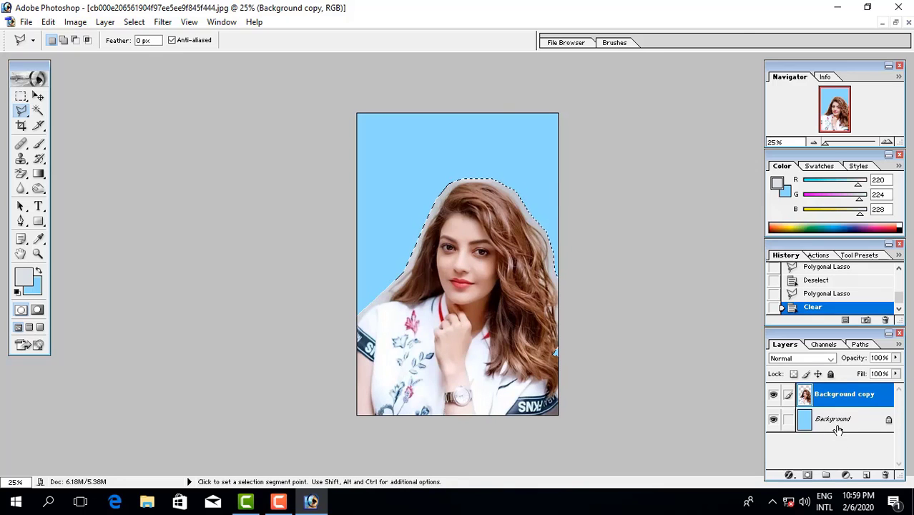
pyautogui.click(23, 95)
pyautogui.click(317, 152)
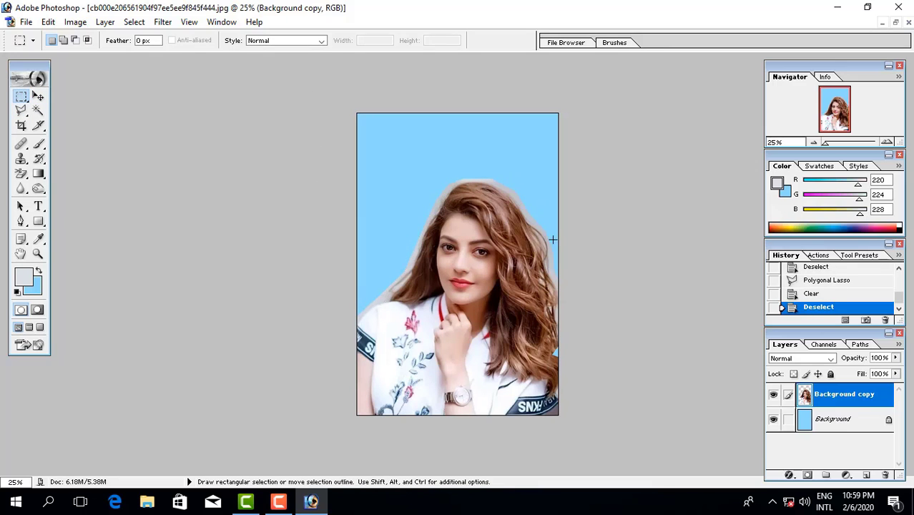
pyautogui.hotkey('ctrl', '+')
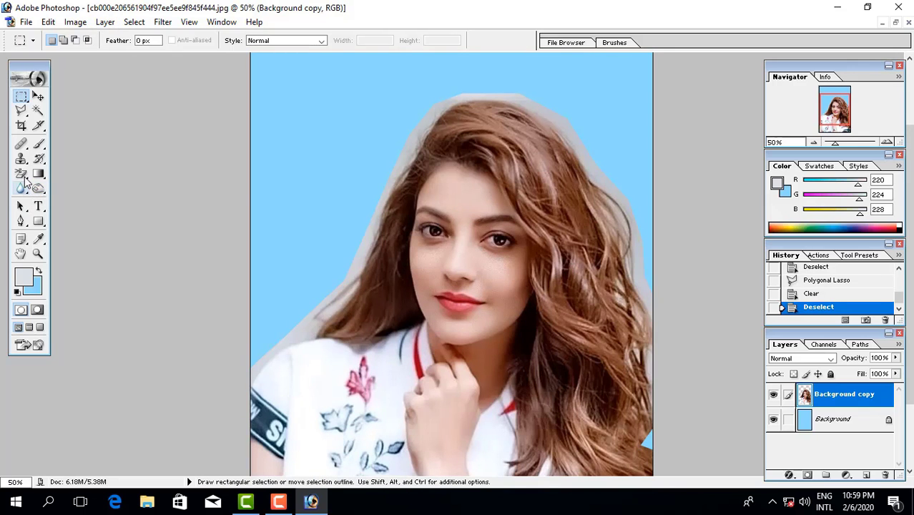
# Select the Background Eraser Tool with a 100 px brush diameter.
pyautogui.click(21, 173)
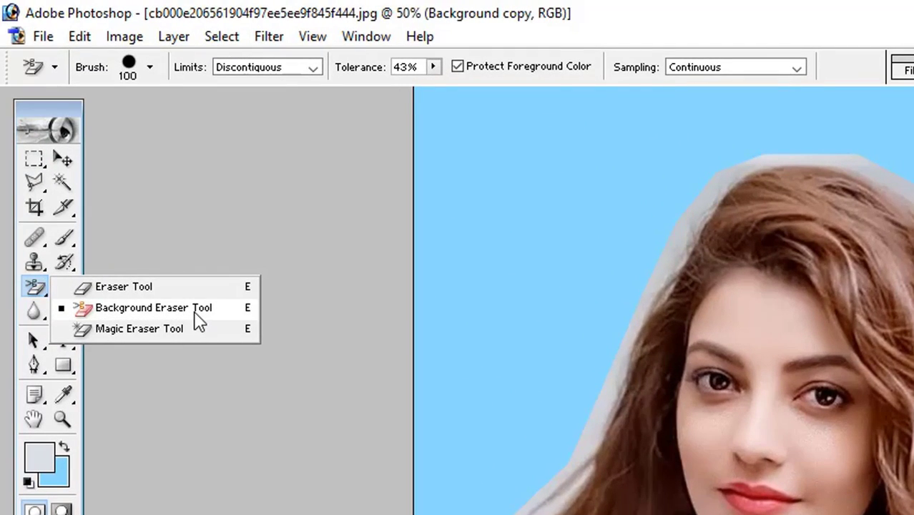
pyautogui.click(194, 310)
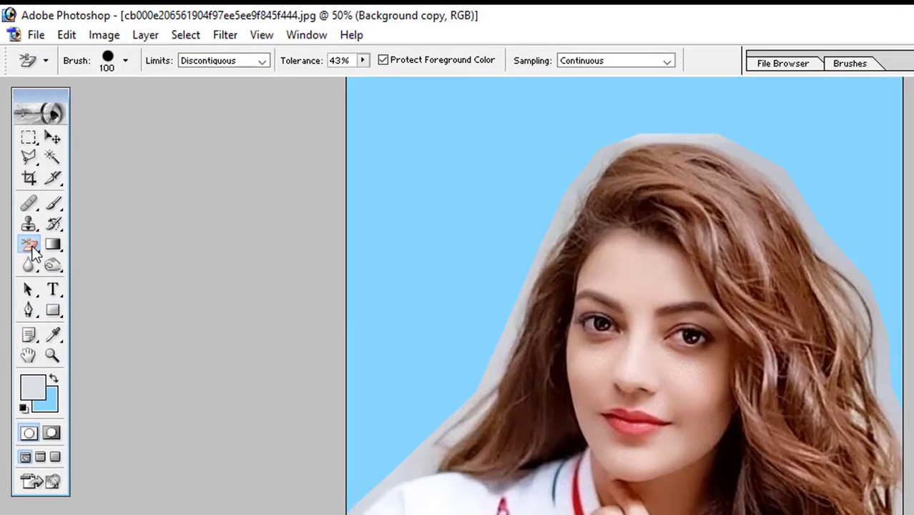
pyautogui.rightClick(20, 172)
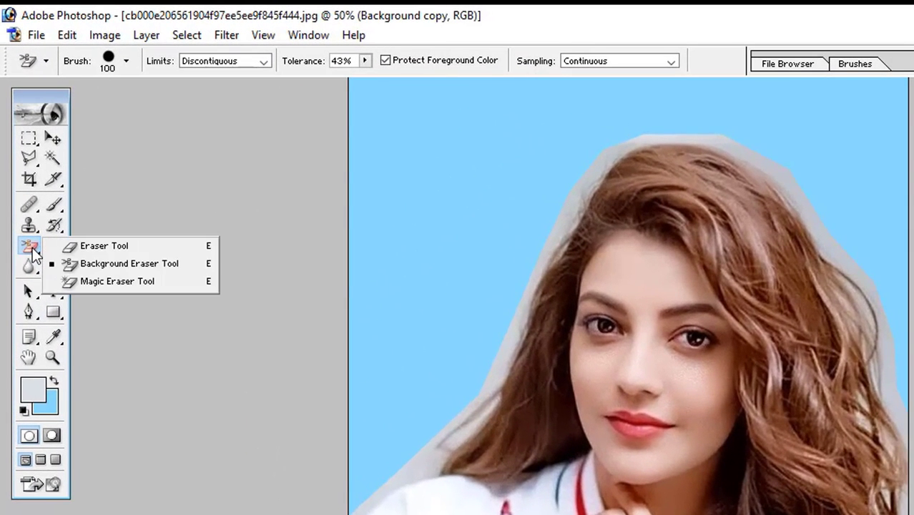
pyautogui.click(102, 264)
pyautogui.click(127, 62)
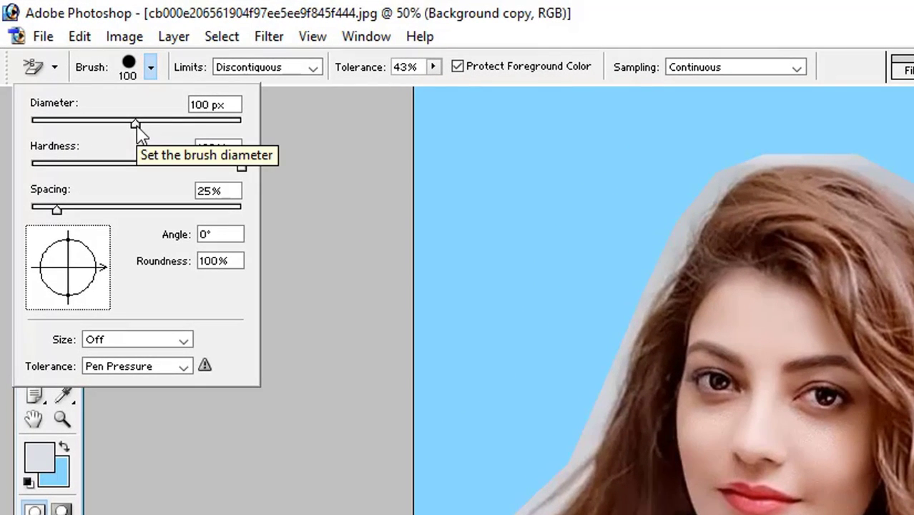
pyautogui.click(138, 127)
pyautogui.click(153, 72)
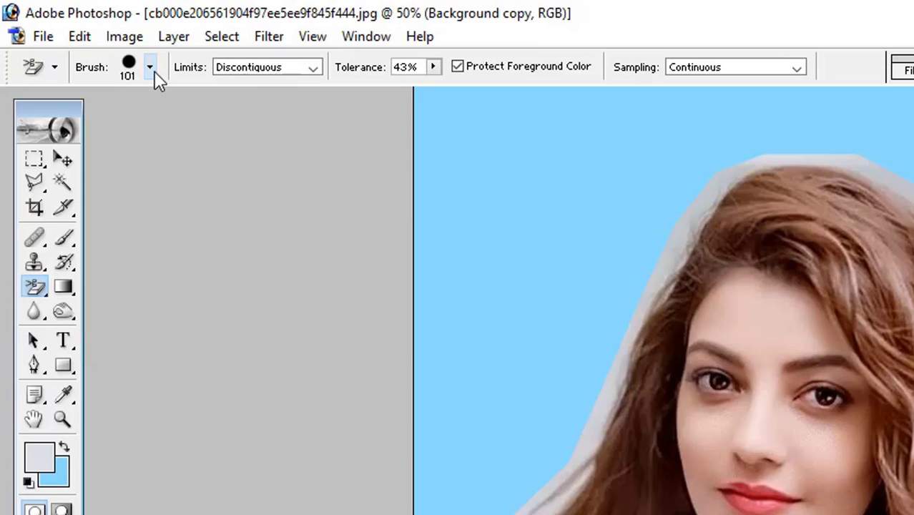
pyautogui.click(153, 71)
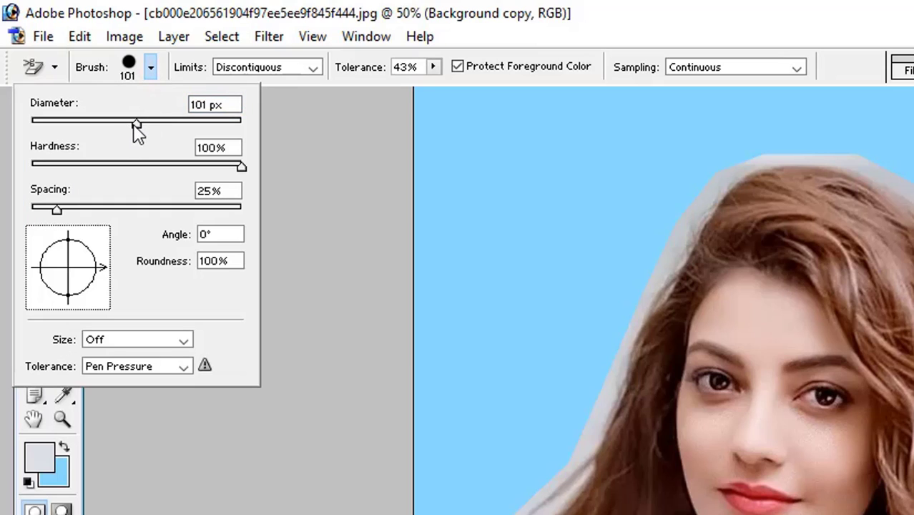
pyautogui.click(134, 129)
pyautogui.click(136, 128)
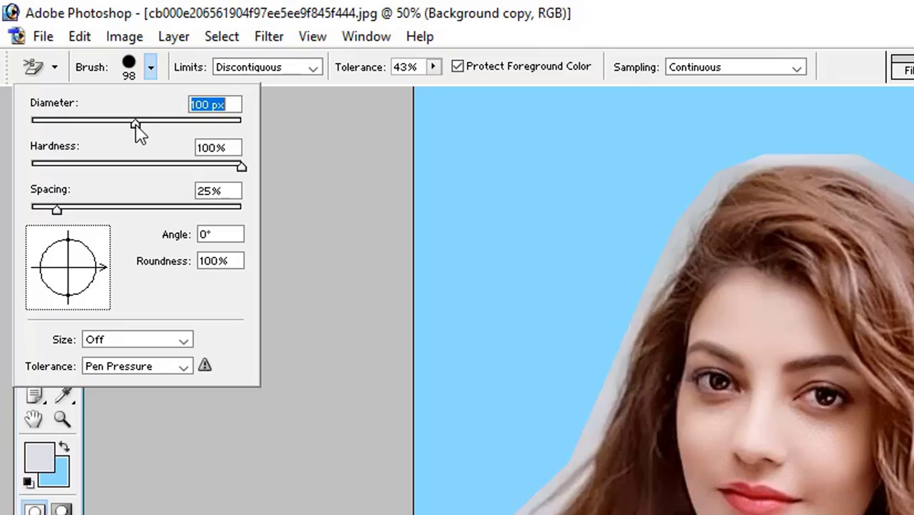
pyautogui.click(150, 71)
# Set the eraser to Discontiguous limits, 43% tolerance and Continuous sampling.
pyautogui.click(312, 69)
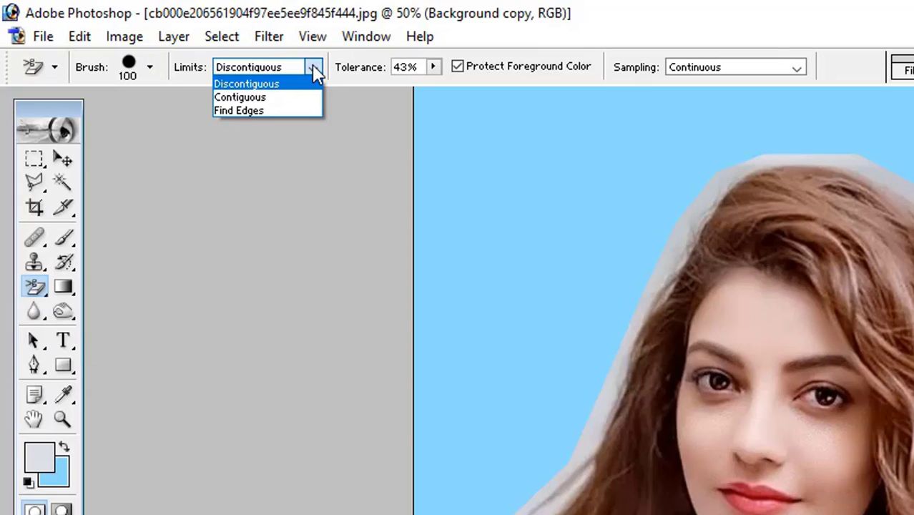
pyautogui.click(290, 88)
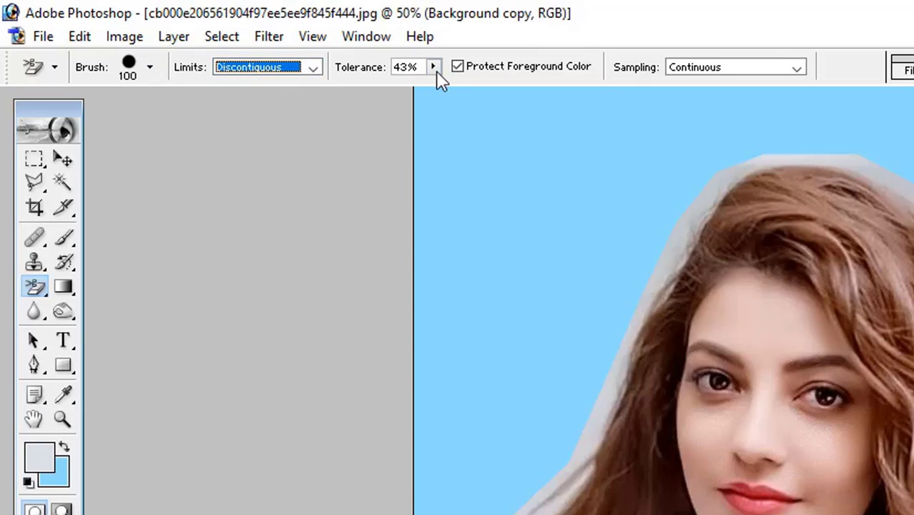
pyautogui.click(433, 68)
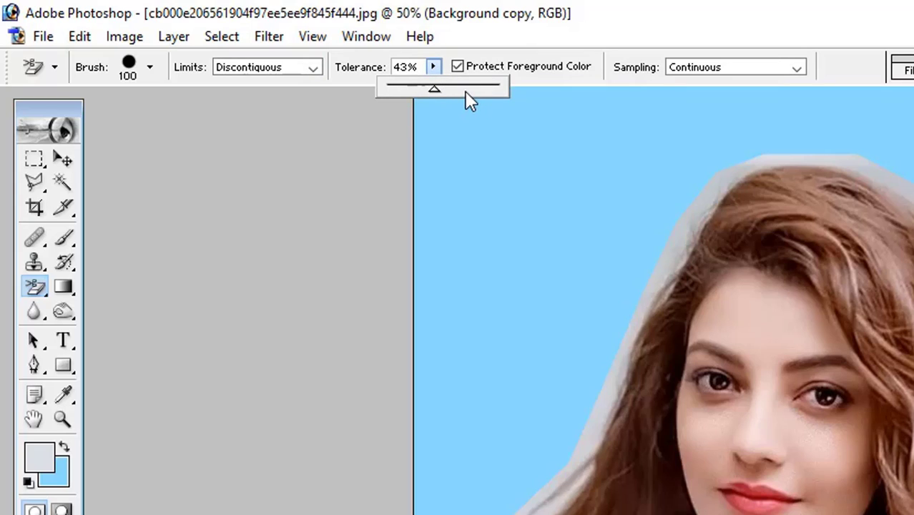
pyautogui.click(435, 69)
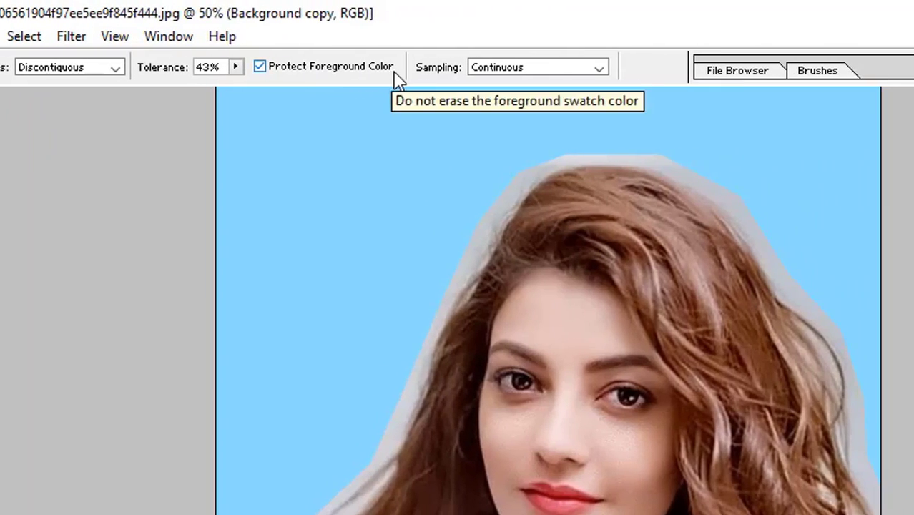
pyautogui.click(599, 68)
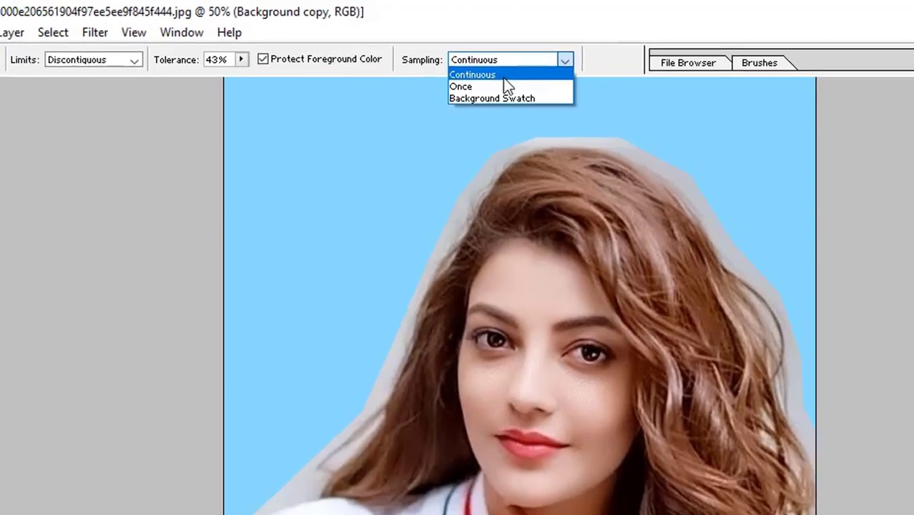
pyautogui.click(564, 85)
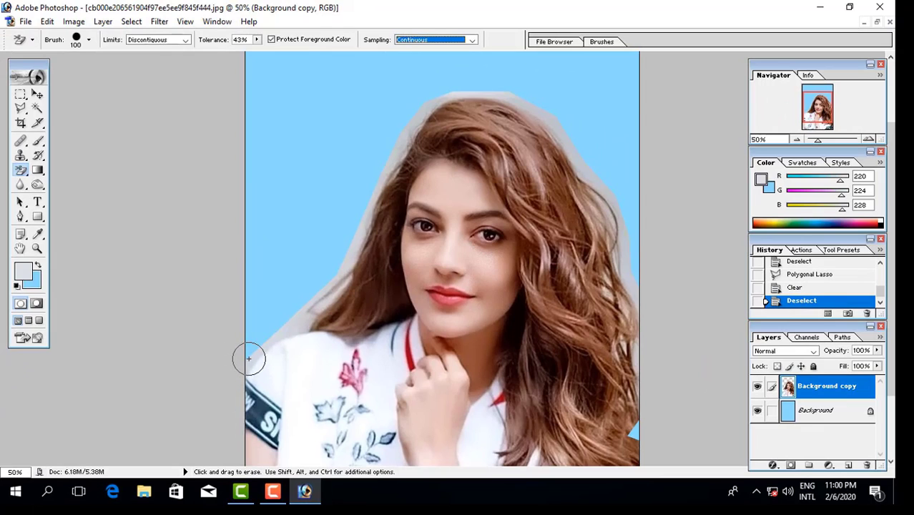
# Erase the grey halo at the left shoulder, then sweep along the hair edge toward the top right.
pyautogui.click(250, 358)
pyautogui.moveTo(249, 358); pyautogui.dragTo(249, 356)
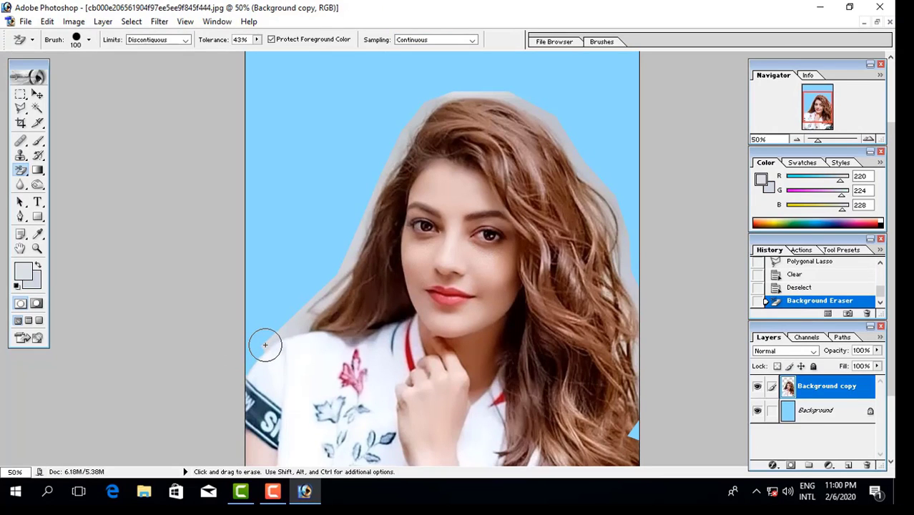
pyautogui.click(264, 344)
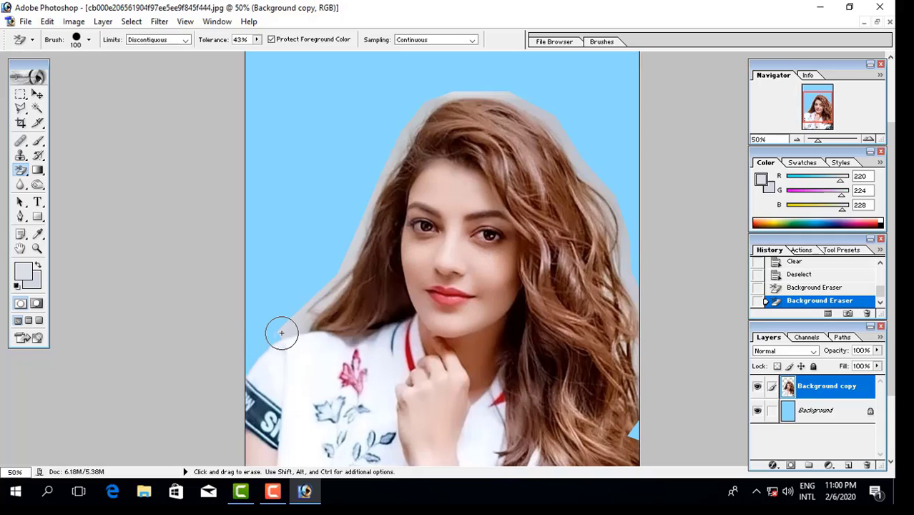
pyautogui.click(274, 336)
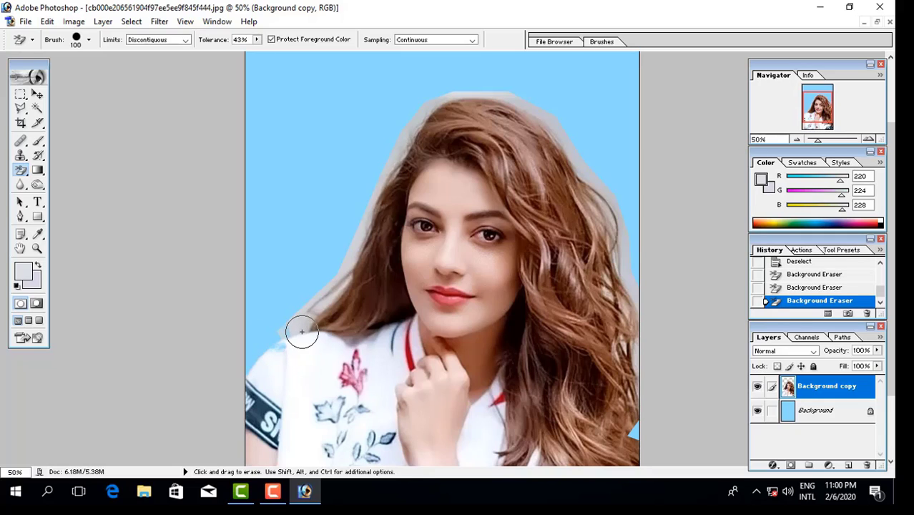
pyautogui.click(294, 333)
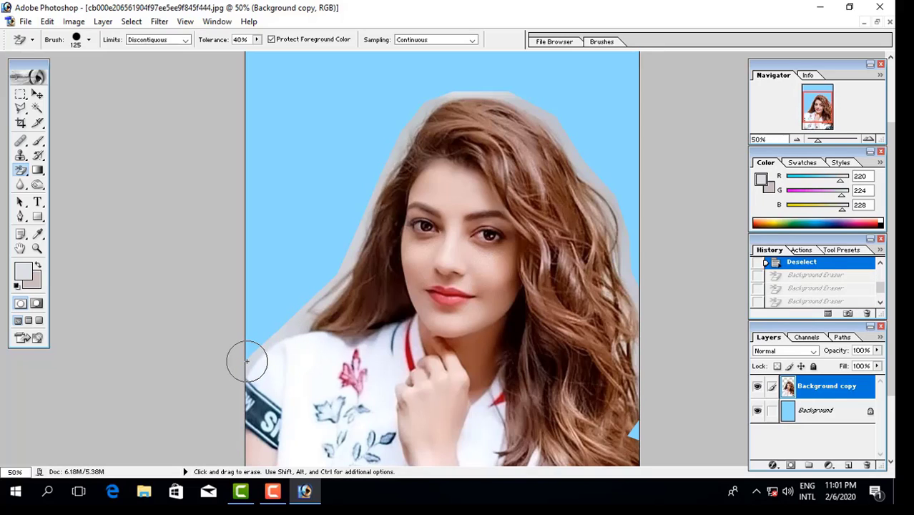
pyautogui.click(246, 361)
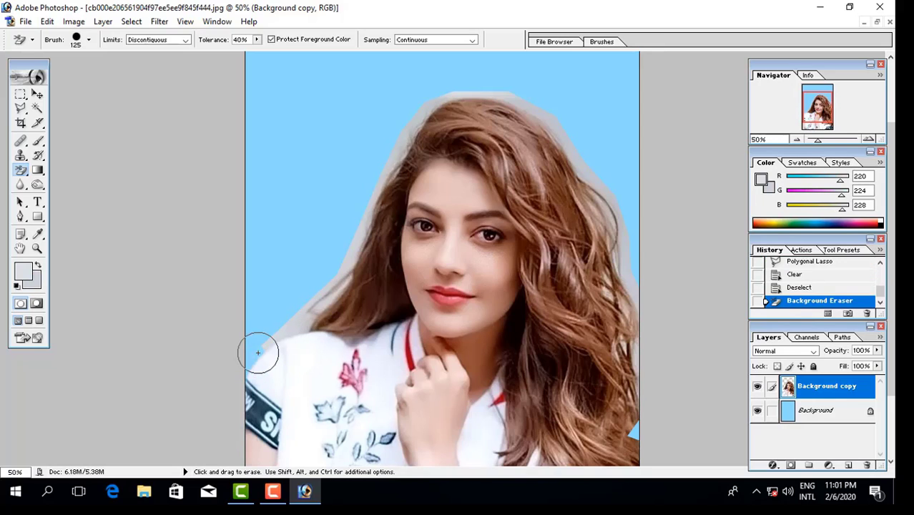
pyautogui.moveTo(265, 346); pyautogui.dragTo(284, 322)
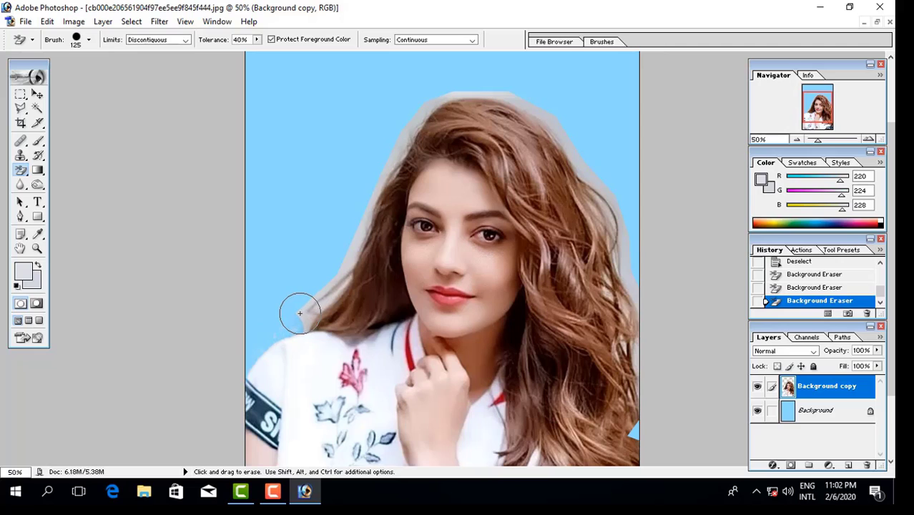
pyautogui.moveTo(301, 313)
pyautogui.mouseDown()
pyautogui.moveTo(351, 249)
pyautogui.moveTo(387, 153)
pyautogui.moveTo(404, 145)
pyautogui.moveTo(420, 103)
pyautogui.moveTo(463, 88)
pyautogui.moveTo(518, 88)
pyautogui.moveTo(589, 159)
pyautogui.moveTo(589, 147)
pyautogui.moveTo(577, 156)
pyautogui.moveTo(618, 210)
pyautogui.moveTo(648, 380)
pyautogui.moveTo(626, 221)
pyautogui.moveTo(605, 194)
pyautogui.moveTo(607, 214)
pyautogui.mouseUp()
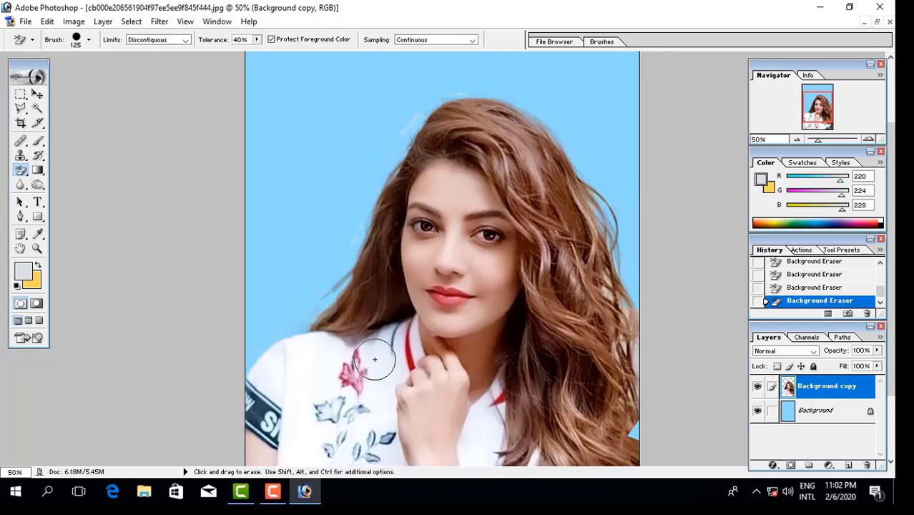
# Zoom in to inspect the top of the hair, then erase the background along the right hair edge.
pyautogui.hotkey('ctrl', '+')
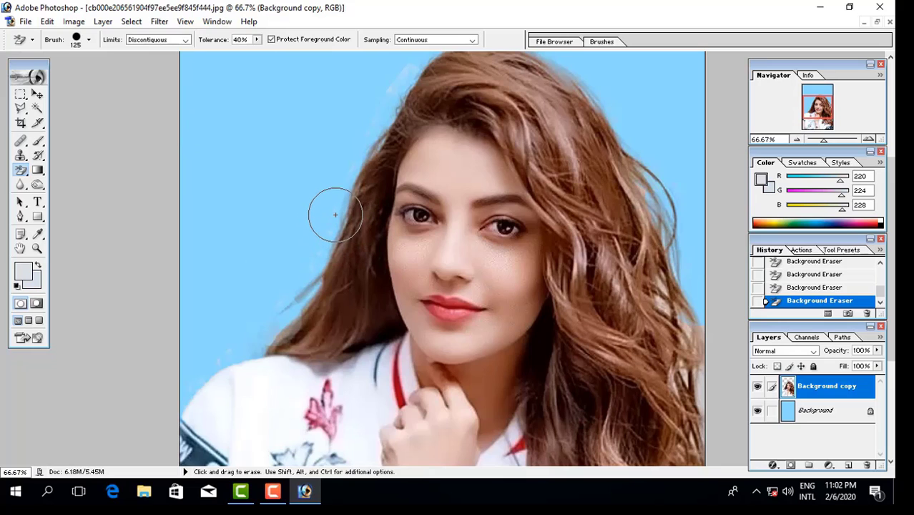
pyautogui.scroll(1, 326, 215)
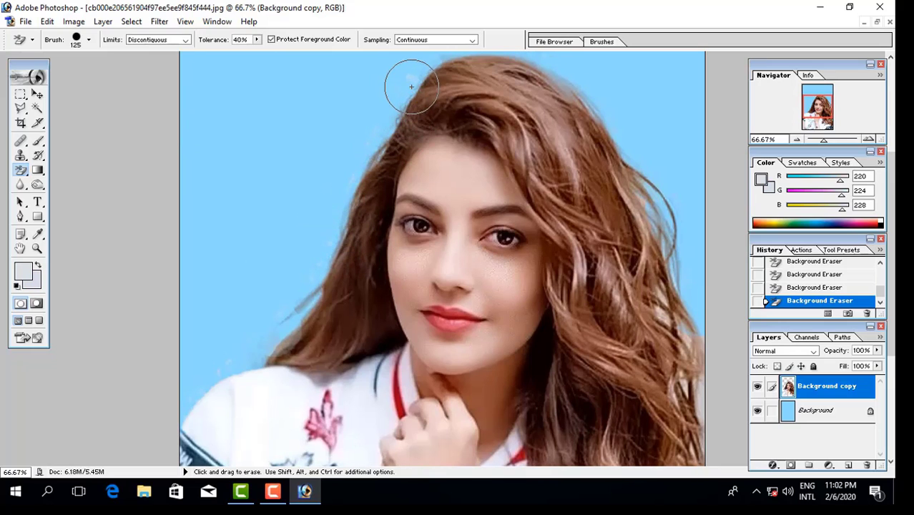
pyautogui.scroll(4, 406, 81)
pyautogui.scroll(2, 406, 80)
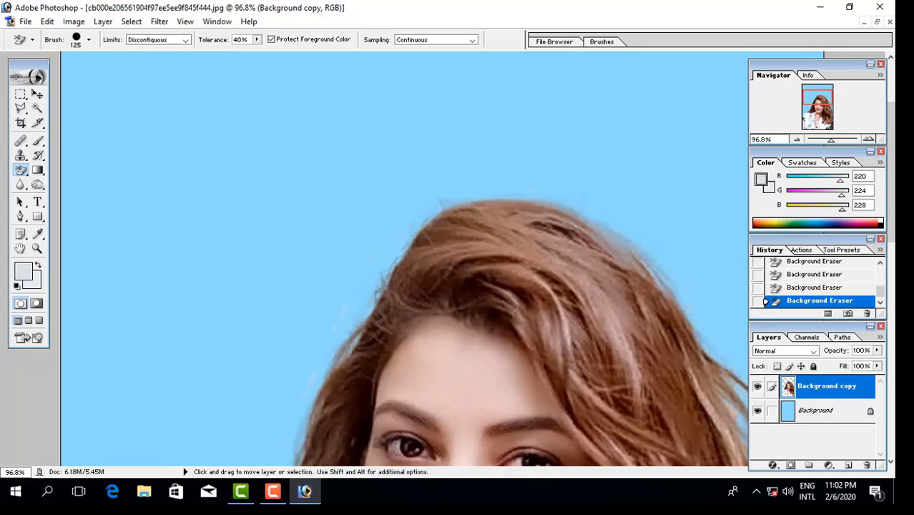
pyautogui.hotkey('ctrl', '-')
pyautogui.hotkey('ctrl', '-')
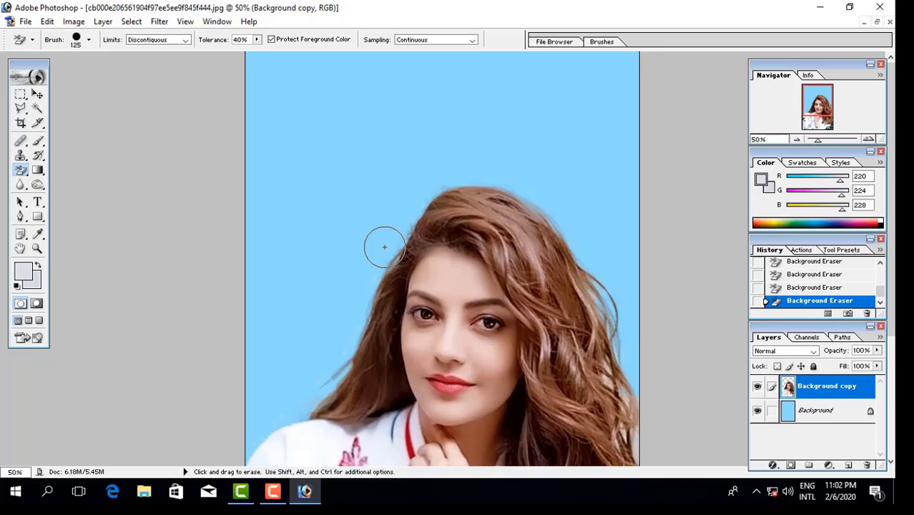
pyautogui.scroll(-2, 633, 243)
pyautogui.scroll(-1, 645, 326)
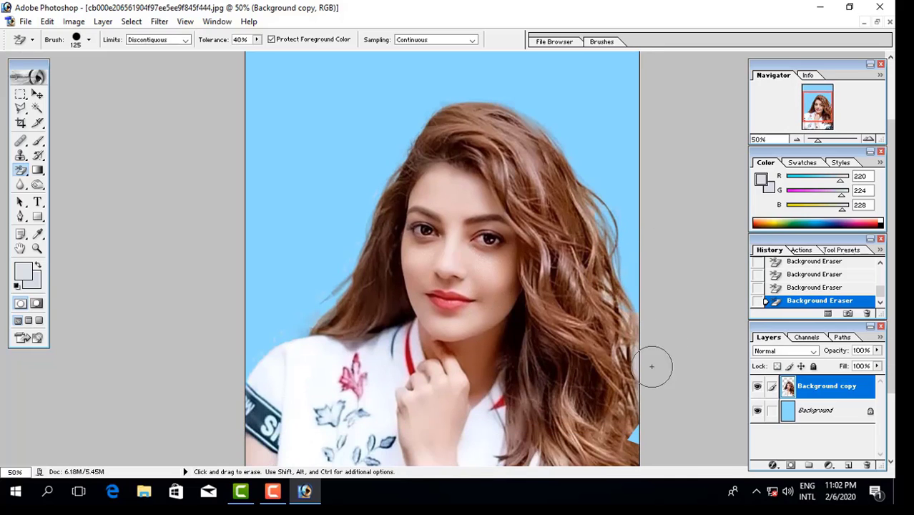
pyautogui.moveTo(639, 361); pyautogui.dragTo(627, 314)
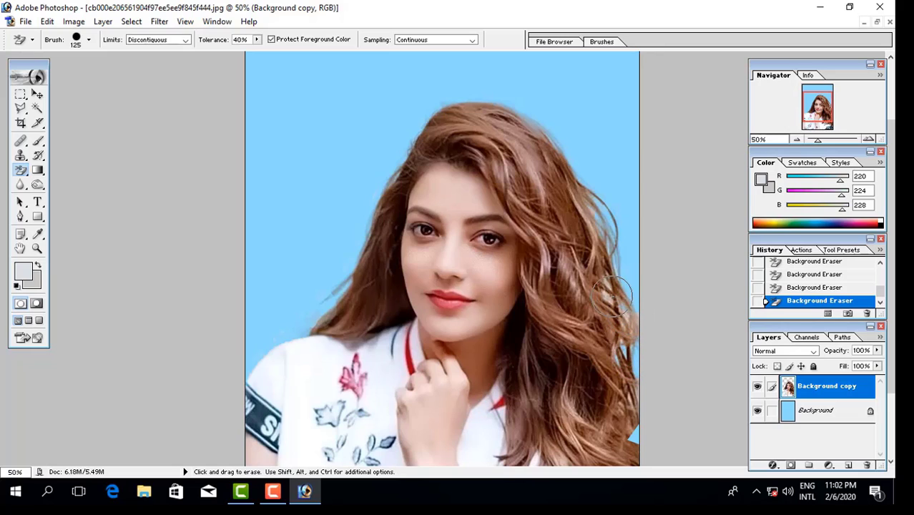
# Sample the tan and brown hair tones as protected colours, then zoom out to fit.
pyautogui.keyDown('alt'); pyautogui.click(608, 280); pyautogui.keyUp('alt')
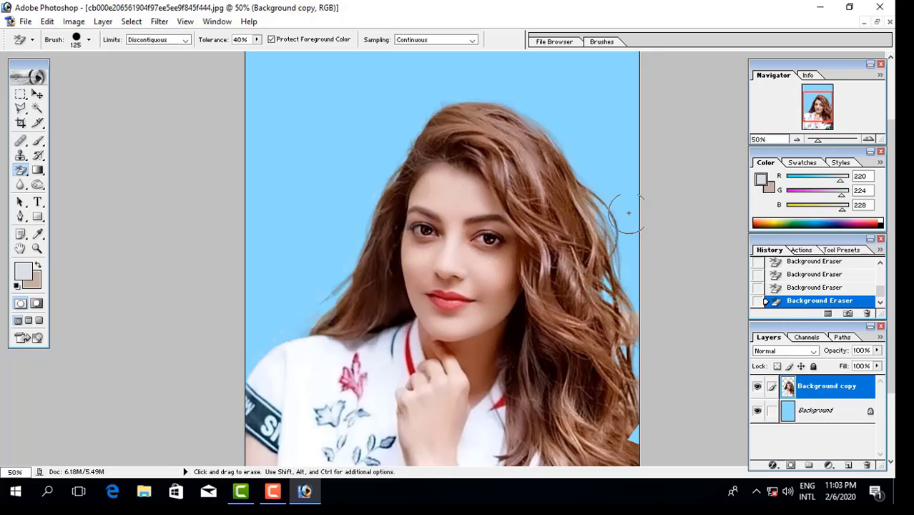
pyautogui.hotkey('ctrl', '-')
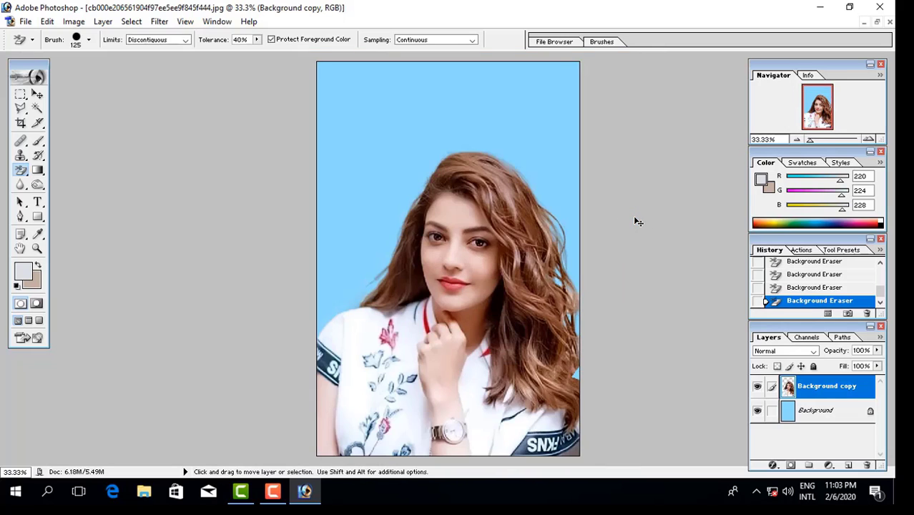
pyautogui.hotkey('ctrl', '+')
pyautogui.hotkey('ctrl', '+')
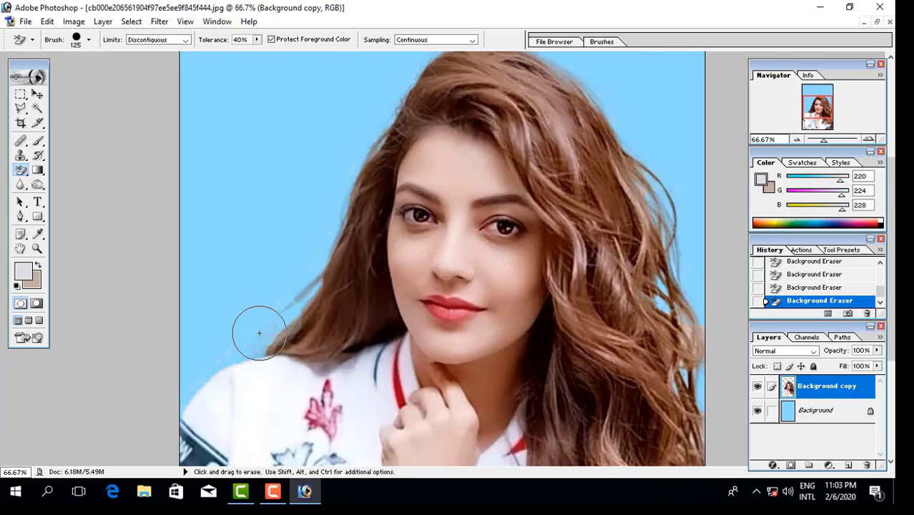
pyautogui.keyDown('alt'); pyautogui.click(300, 290); pyautogui.keyUp('alt')
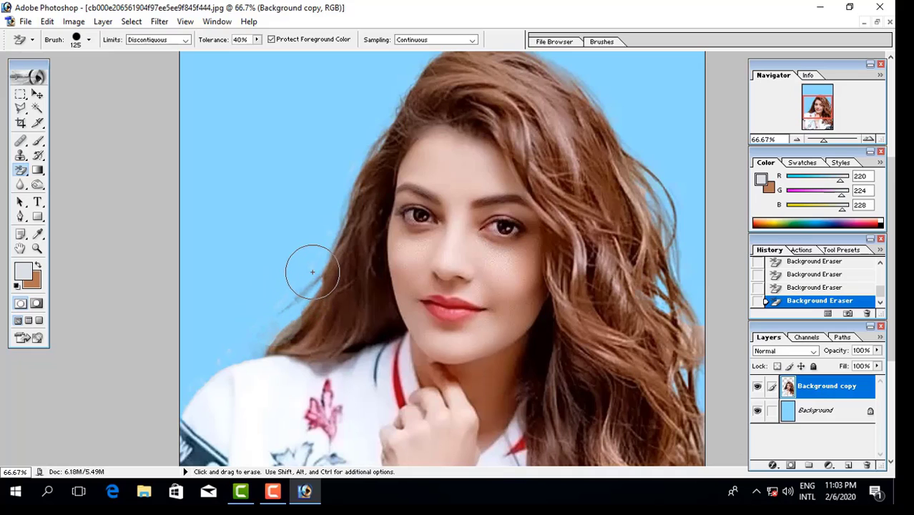
pyautogui.keyDown('alt'); pyautogui.click(311, 271); pyautogui.keyUp('alt')
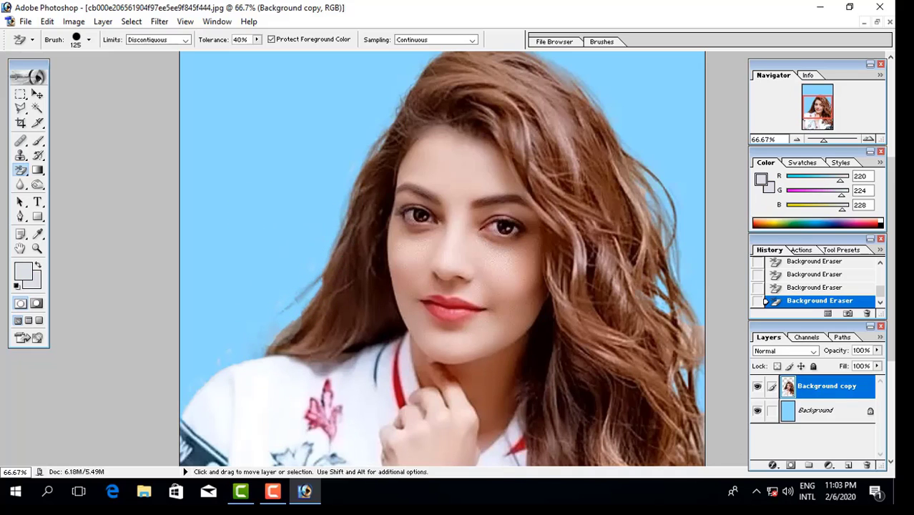
pyautogui.hotkey('ctrl', '-')
pyautogui.hotkey('ctrl', '-')
pyautogui.hotkey('ctrl', '-')
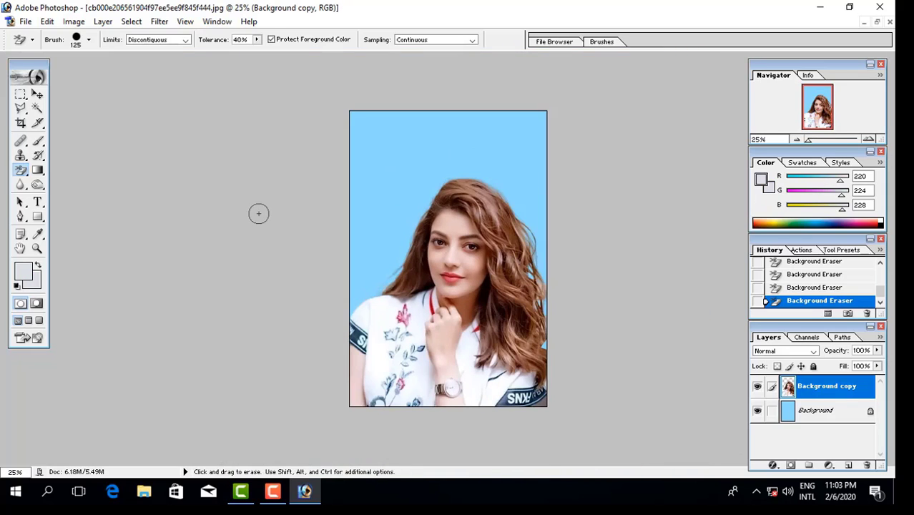
# Hide the blue Background layer, view the cut-out at 25%, and float the document window.
pyautogui.moveTo(810, 138); pyautogui.dragTo(807, 138)
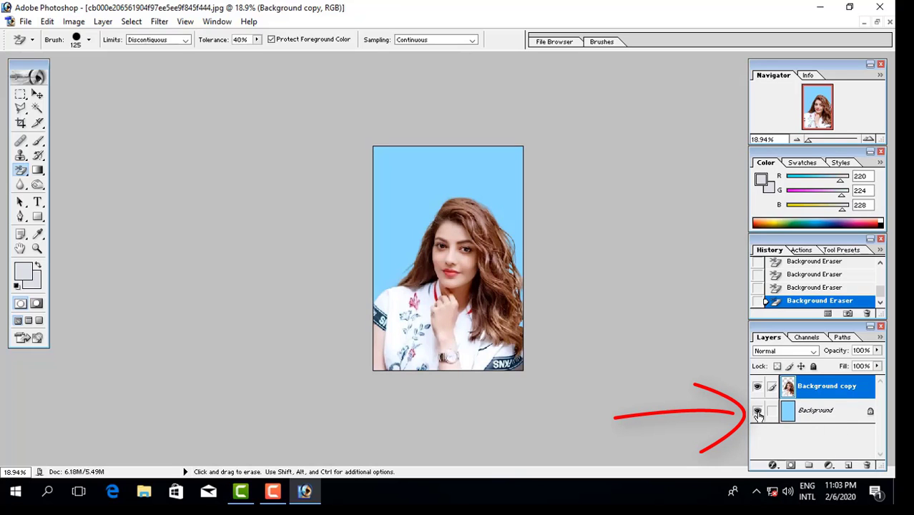
pyautogui.click(757, 412)
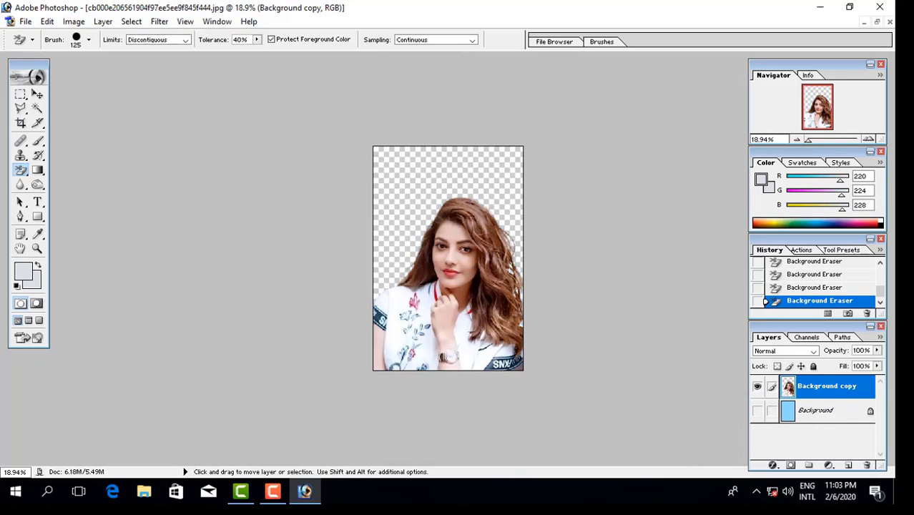
pyautogui.hotkey('ctrl', '+')
pyautogui.hotkey('ctrl', '+')
pyautogui.hotkey('ctrl', '-')
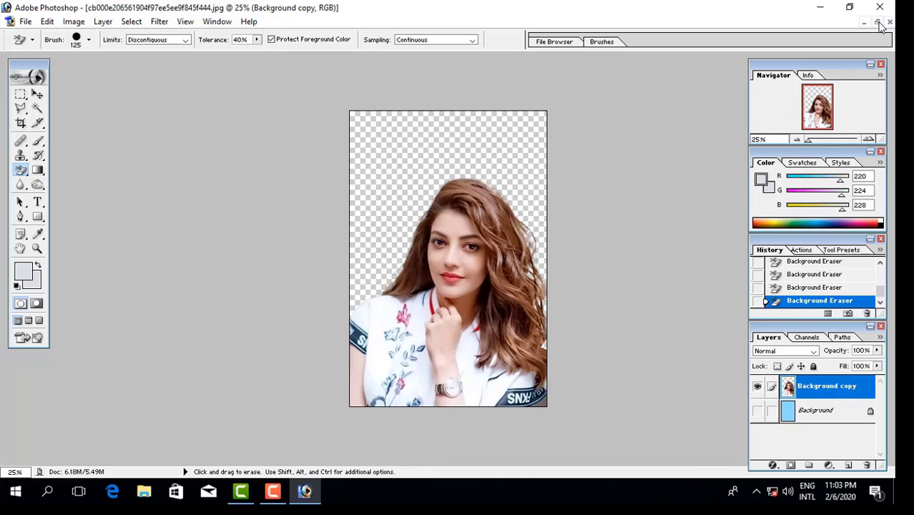
pyautogui.click(876, 22)
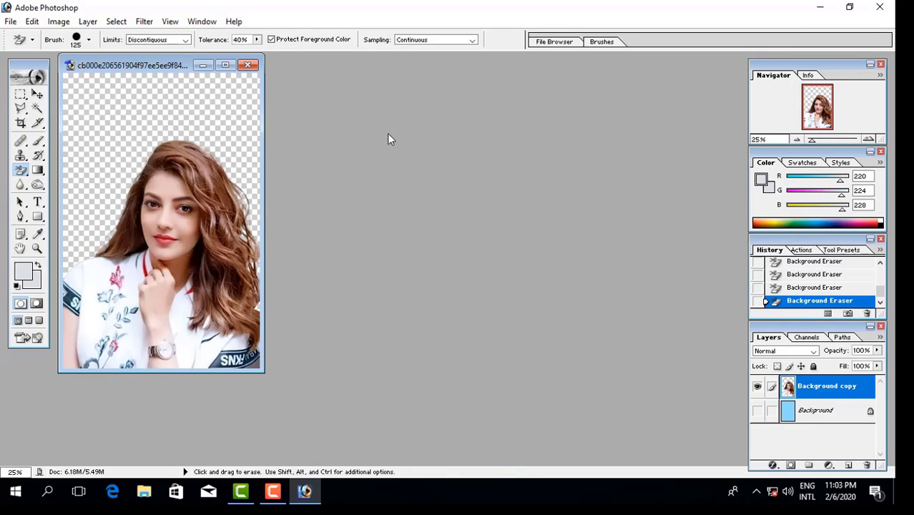
# Open the images (1), images (3), images (4) and shubo (176) background files together.
pyautogui.doubleClick(380, 177)
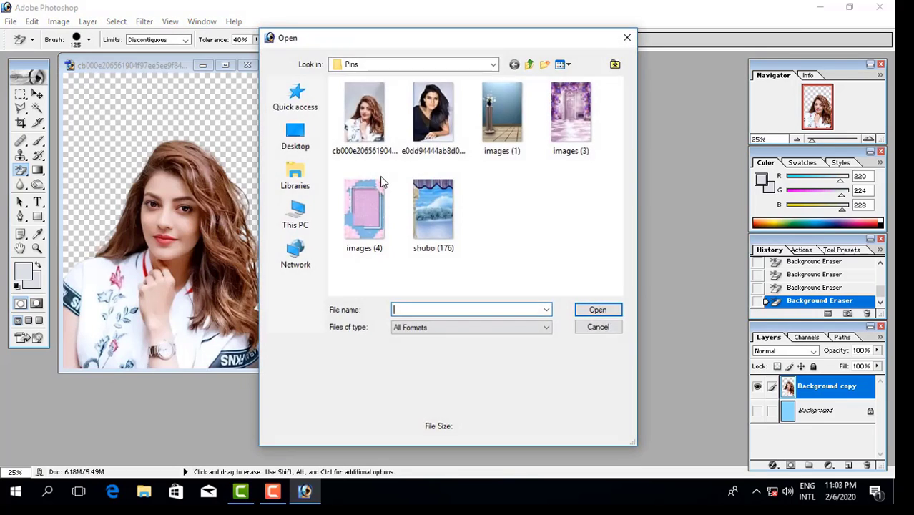
pyautogui.click(502, 114)
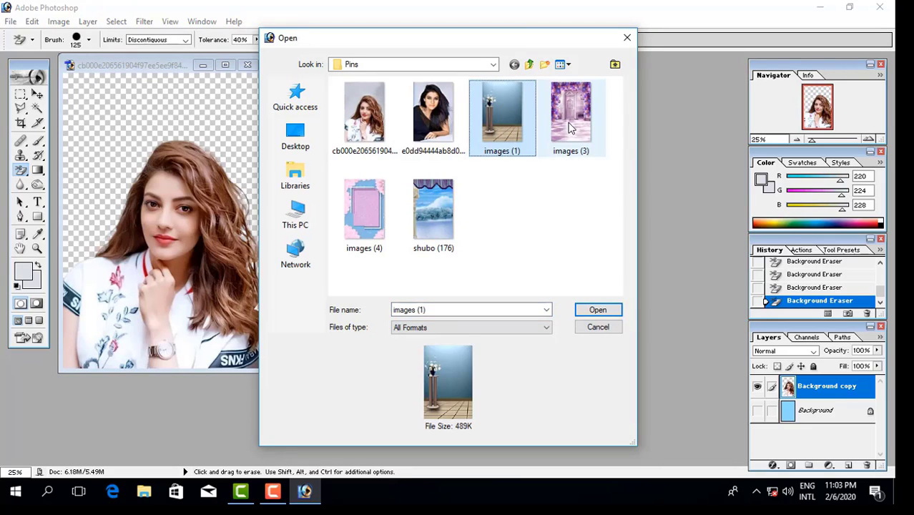
pyautogui.keyDown('ctrl'); pyautogui.click(570, 115); pyautogui.keyUp('ctrl')
pyautogui.keyDown('ctrl'); pyautogui.click(433, 214); pyautogui.keyUp('ctrl')
pyautogui.keyDown('ctrl'); pyautogui.click(363, 215); pyautogui.keyUp('ctrl')
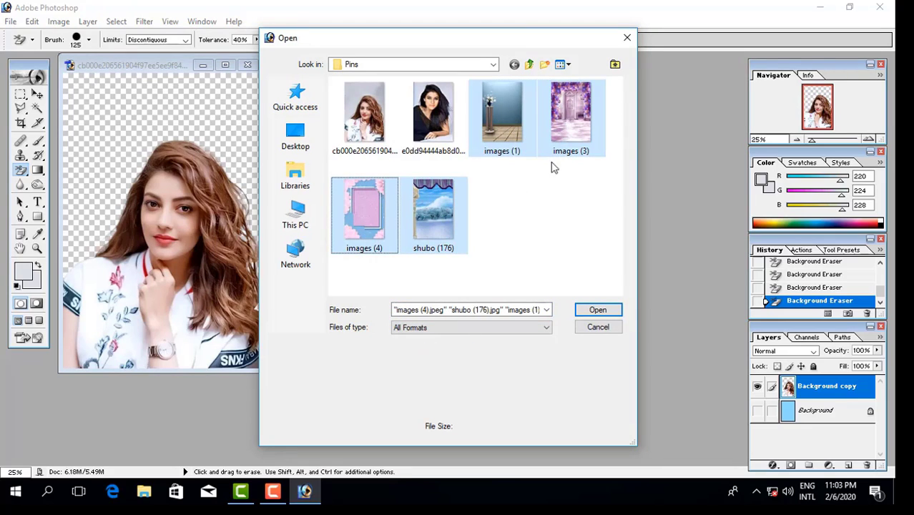
pyautogui.click(598, 310)
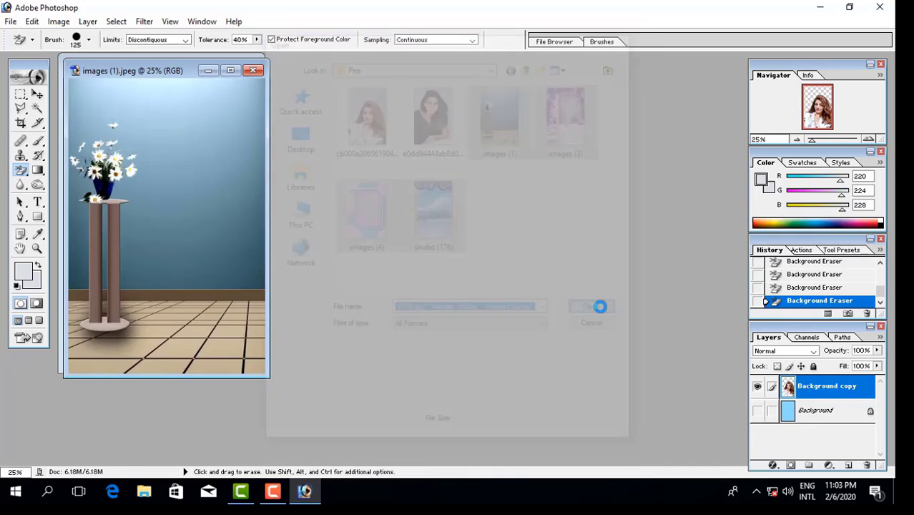
# Rearrange the floating windows, bringing the balloon room image to the front in the centre.
pyautogui.moveTo(162, 90); pyautogui.dragTo(471, 92)
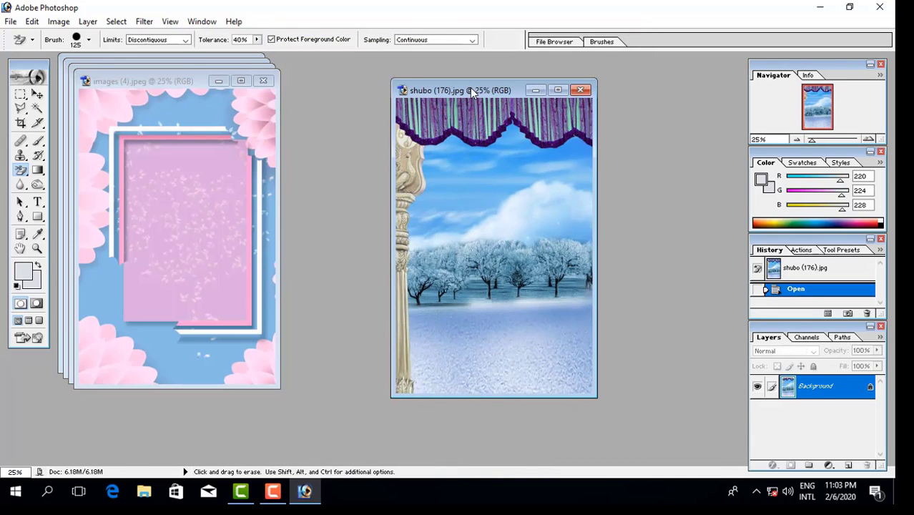
pyautogui.moveTo(165, 84); pyautogui.dragTo(462, 97)
pyautogui.click(151, 80)
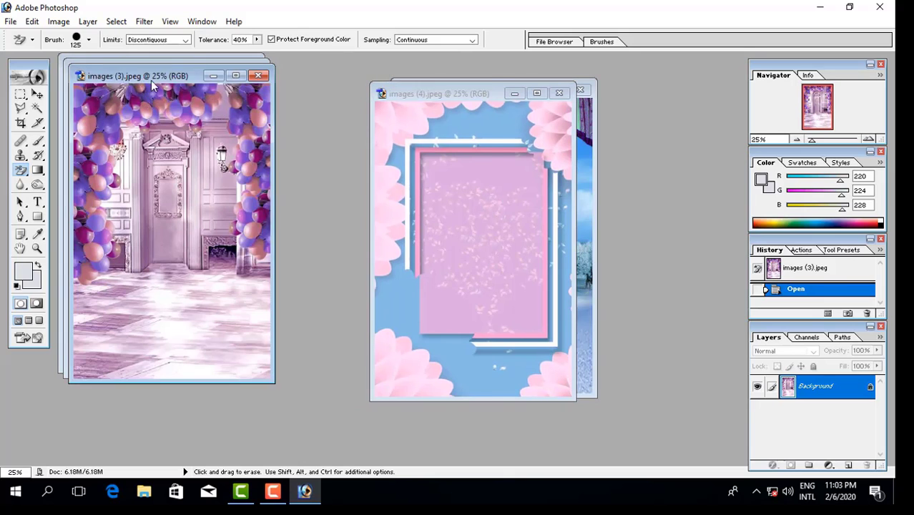
pyautogui.moveTo(151, 80); pyautogui.dragTo(356, 88)
pyautogui.click(146, 75)
pyautogui.moveTo(147, 75)
pyautogui.mouseDown()
pyautogui.moveTo(586, 103)
pyautogui.moveTo(618, 91)
pyautogui.mouseUp()
pyautogui.click(355, 80)
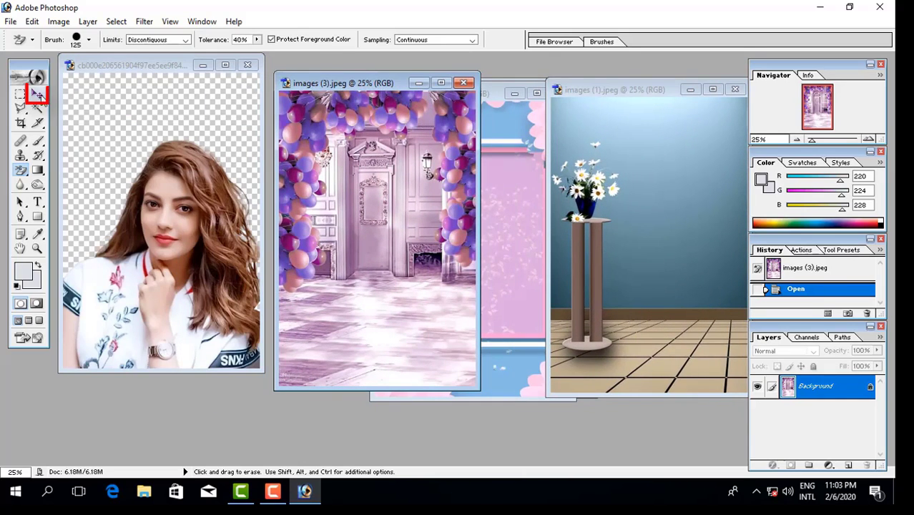
# Drag the cut-out portrait into the balloon room images (3) and place it low and centred.
pyautogui.click(37, 95)
pyautogui.click(158, 213)
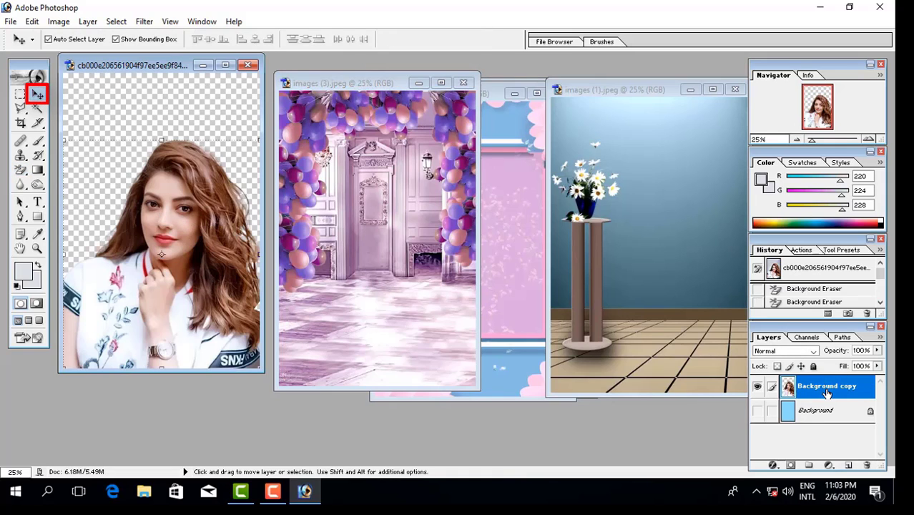
pyautogui.moveTo(170, 248); pyautogui.dragTo(443, 96)
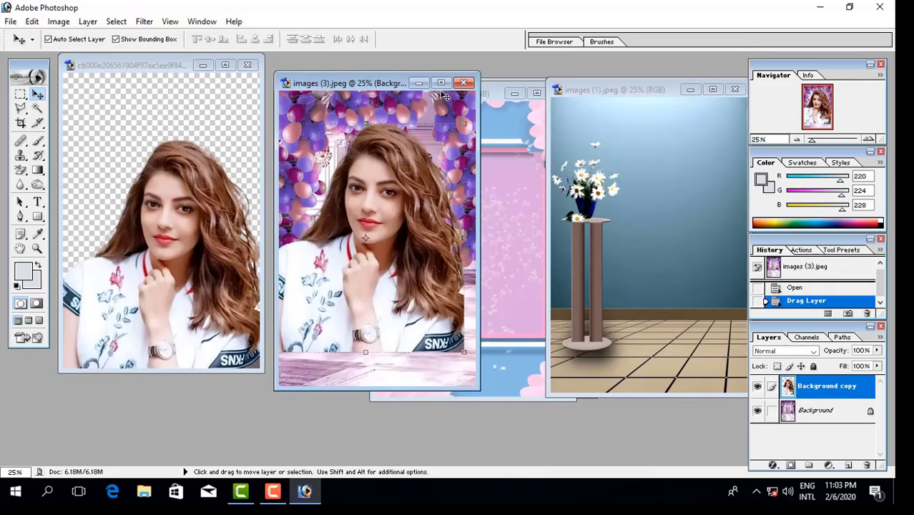
pyautogui.click(440, 83)
pyautogui.moveTo(439, 289); pyautogui.dragTo(469, 336)
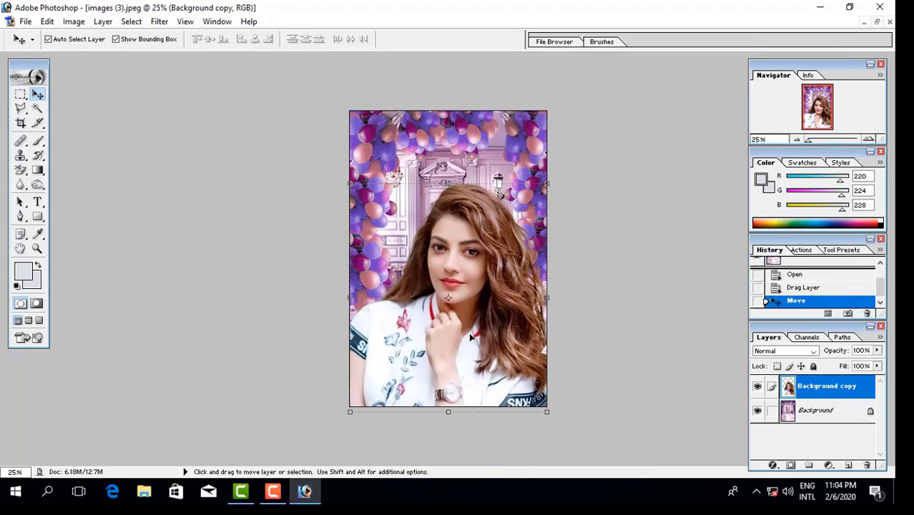
# Zoom to 50% to inspect the balloon room composite, then return to floating windows.
pyautogui.hotkey('ctrl', '+')
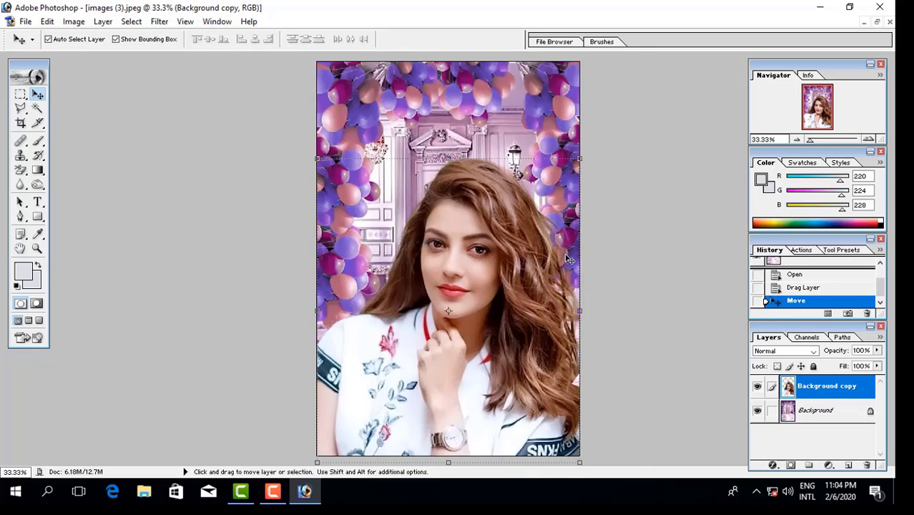
pyautogui.hotkey('ctrl', '+')
pyautogui.click(20, 93)
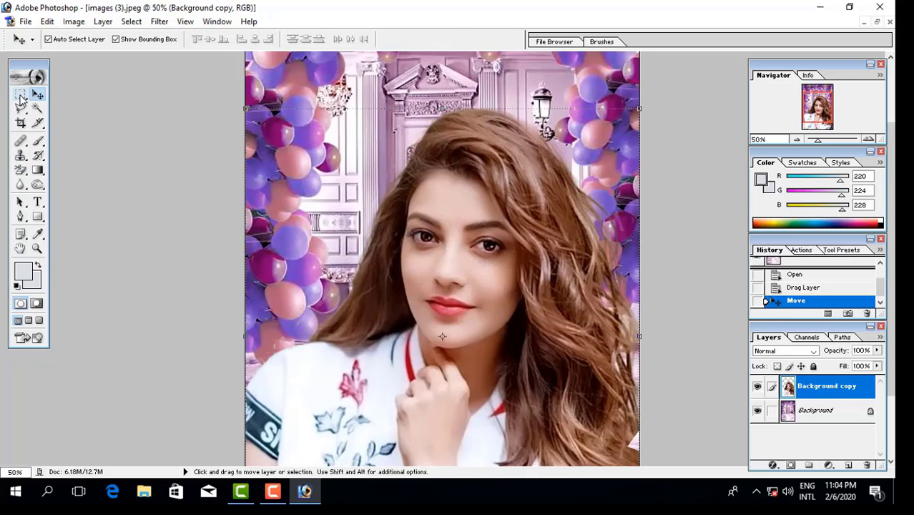
pyautogui.hotkey('ctrl', '-')
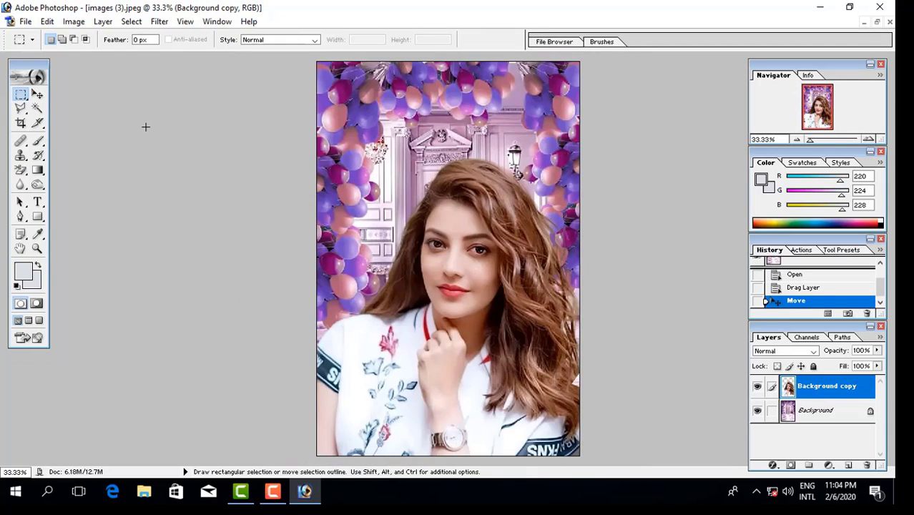
pyautogui.click(876, 23)
pyautogui.click(37, 93)
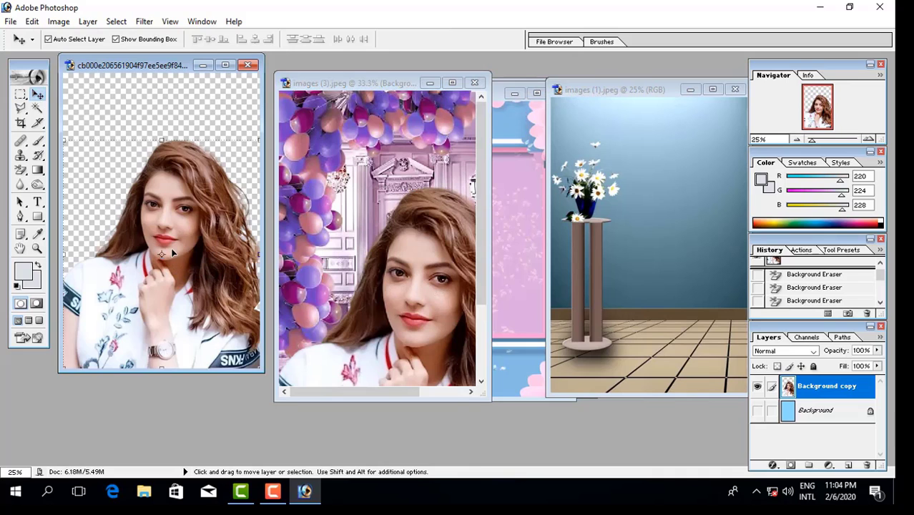
# Drop the portrait into images (4), nudge it left inside the frame, and float the window.
pyautogui.moveTo(161, 248); pyautogui.dragTo(498, 135)
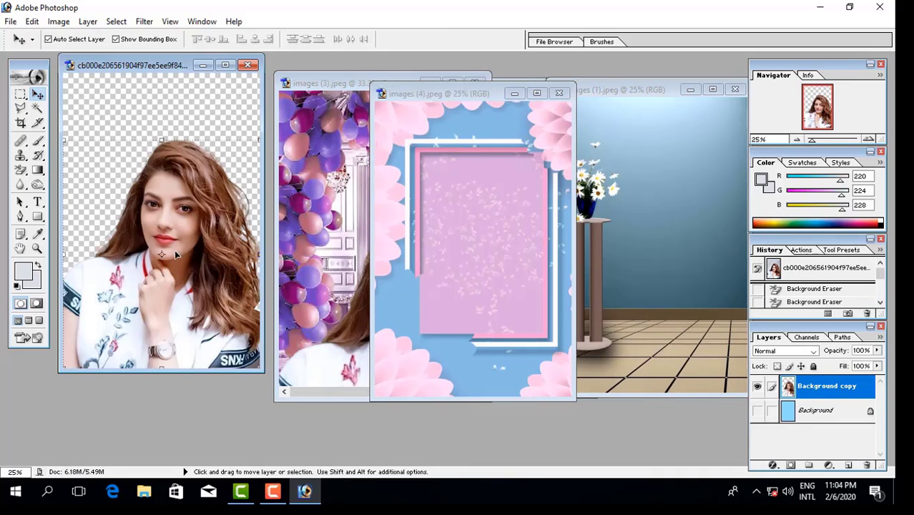
pyautogui.moveTo(189, 256); pyautogui.dragTo(533, 130)
pyautogui.click(536, 93)
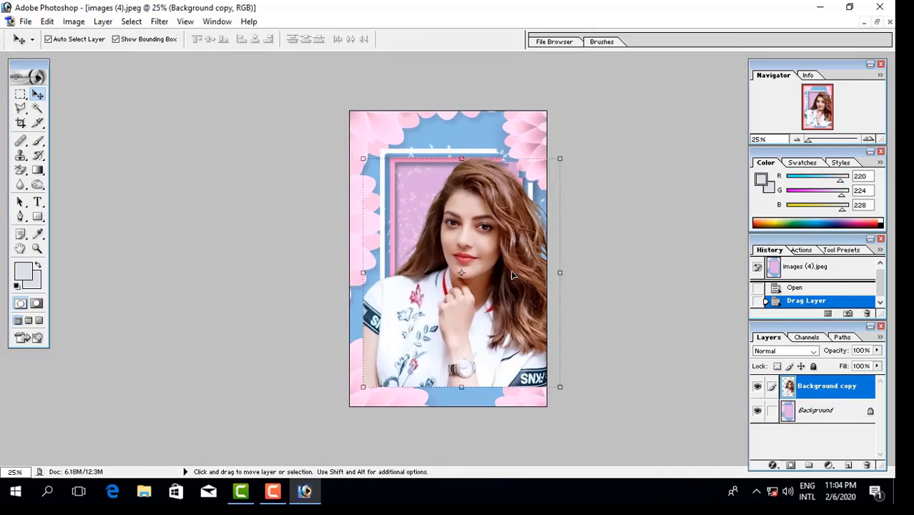
pyautogui.moveTo(494, 265)
pyautogui.mouseDown()
pyautogui.moveTo(483, 268)
pyautogui.moveTo(482, 311)
pyautogui.mouseUp()
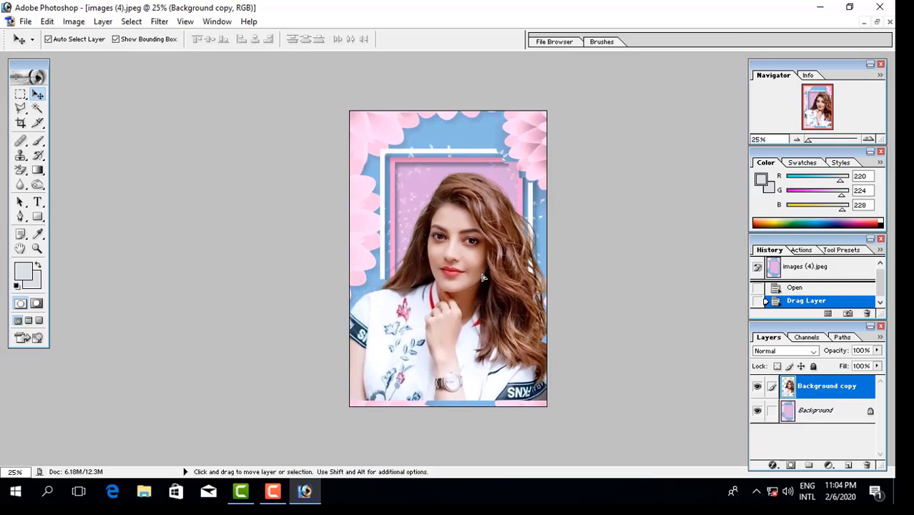
pyautogui.click(877, 22)
pyautogui.moveTo(458, 97); pyautogui.dragTo(386, 123)
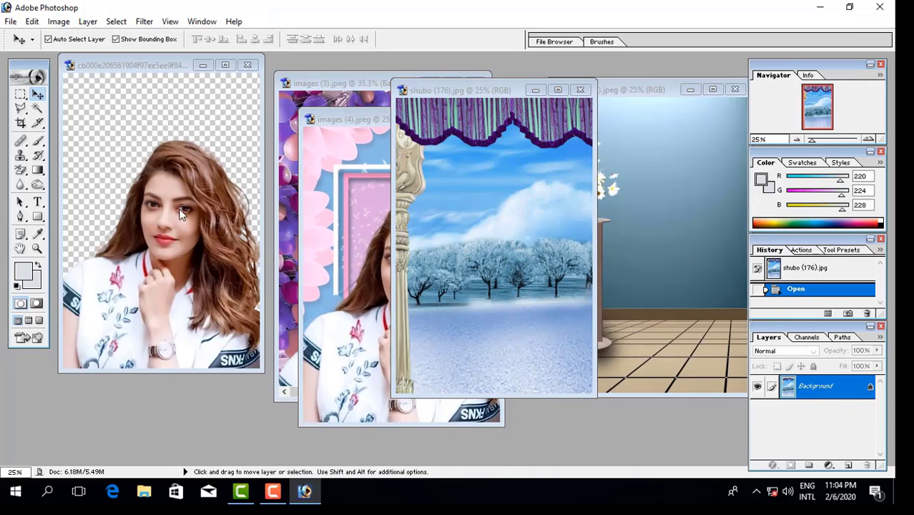
# Drop the cut-out portrait into shubo (176) along the bottom edge.
pyautogui.moveTo(164, 244)
pyautogui.mouseDown()
pyautogui.moveTo(487, 248)
pyautogui.moveTo(509, 283)
pyautogui.mouseUp()
pyautogui.click(560, 95)
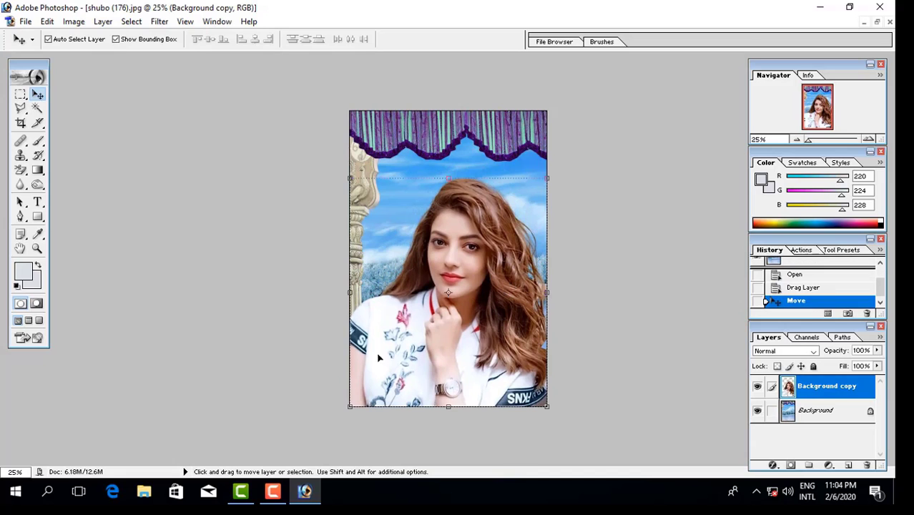
pyautogui.click(877, 22)
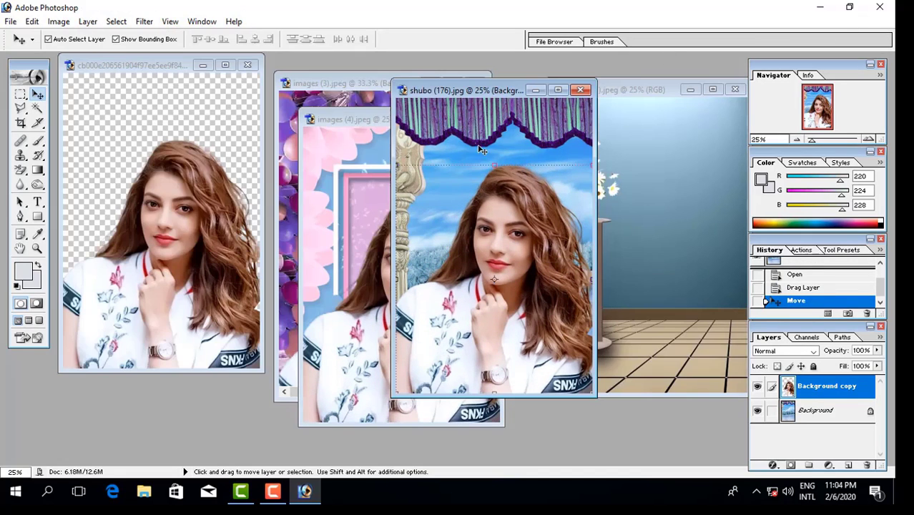
# Spread the winter curtain, pink frame and balloon room windows apart so each is visible.
pyautogui.moveTo(476, 90)
pyautogui.mouseDown()
pyautogui.moveTo(610, 102)
pyautogui.moveTo(621, 94)
pyautogui.mouseUp()
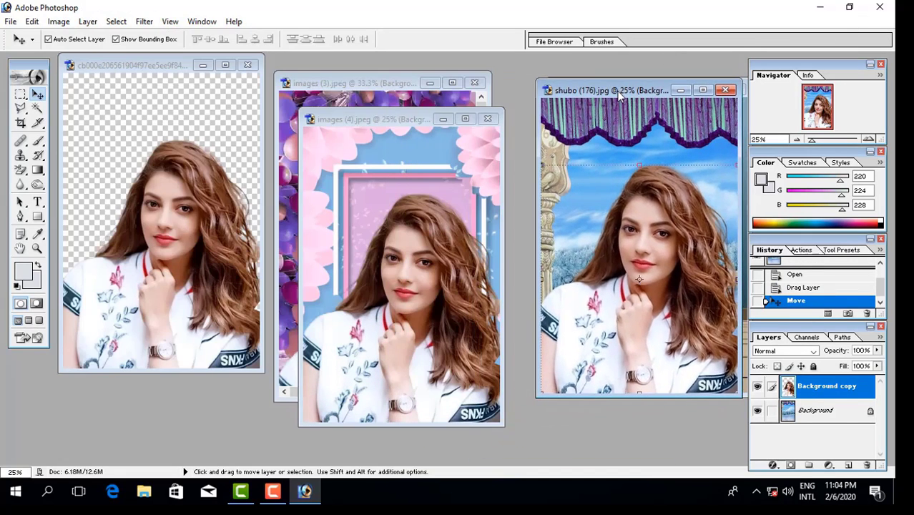
pyautogui.moveTo(377, 123); pyautogui.dragTo(559, 120)
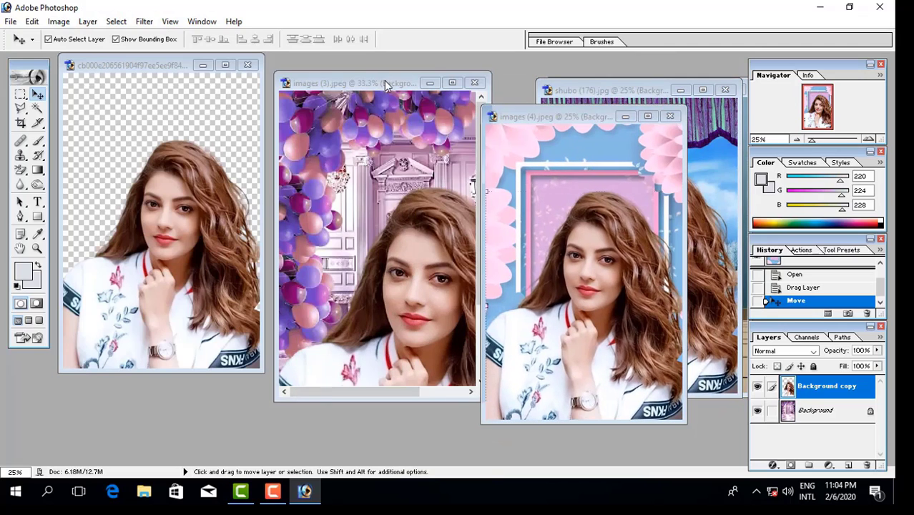
pyautogui.moveTo(388, 86); pyautogui.dragTo(271, 70)
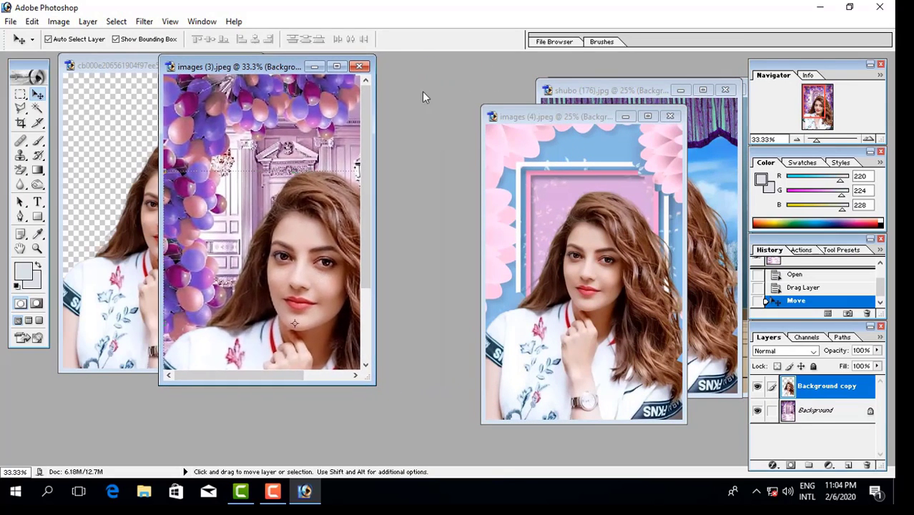
# Zoom the balloon room composite out to 25% and move the pink frame beside it.
pyautogui.click(562, 115)
pyautogui.click(316, 105)
pyautogui.hotkey('ctrl', '-')
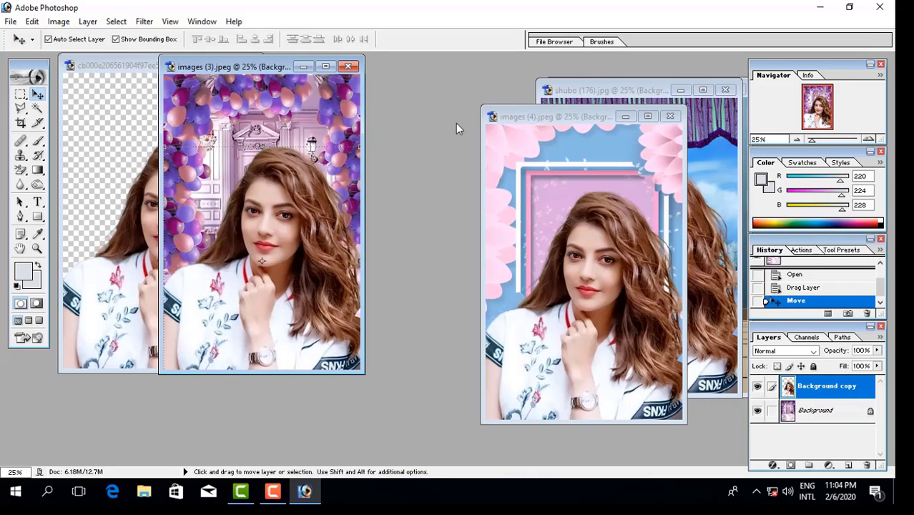
pyautogui.moveTo(590, 119); pyautogui.dragTo(452, 64)
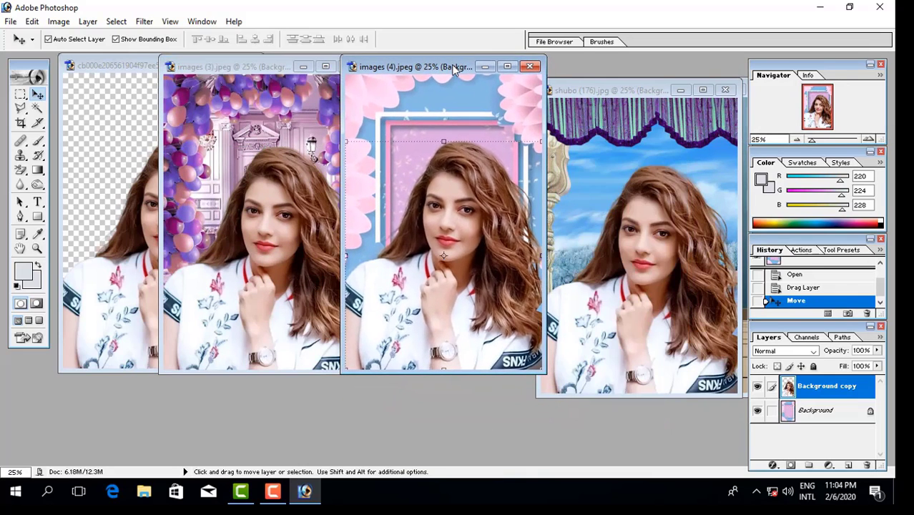
# Cancel the Duplicate Image dialog and line the winter curtain composite up with the others.
pyautogui.click(609, 91)
pyautogui.rightClick(608, 92)
pyautogui.click(620, 100)
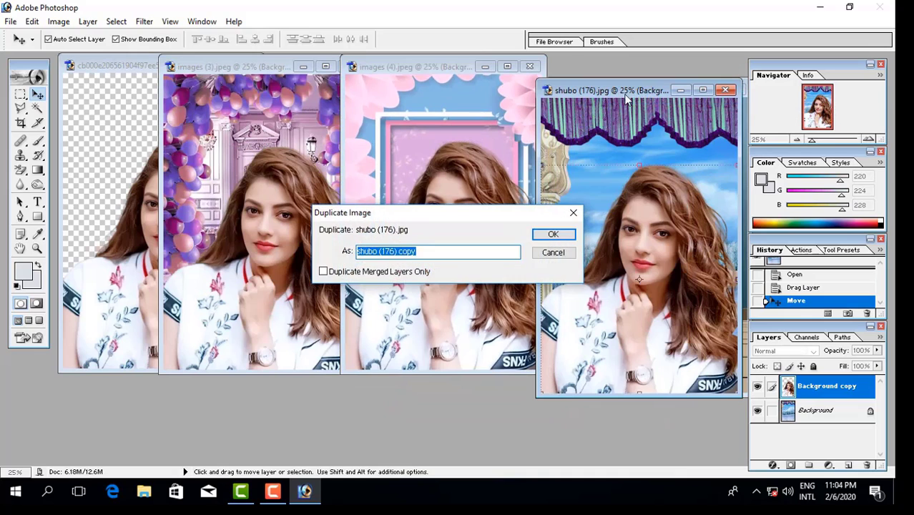
pyautogui.click(553, 253)
pyautogui.moveTo(582, 91); pyautogui.dragTo(564, 67)
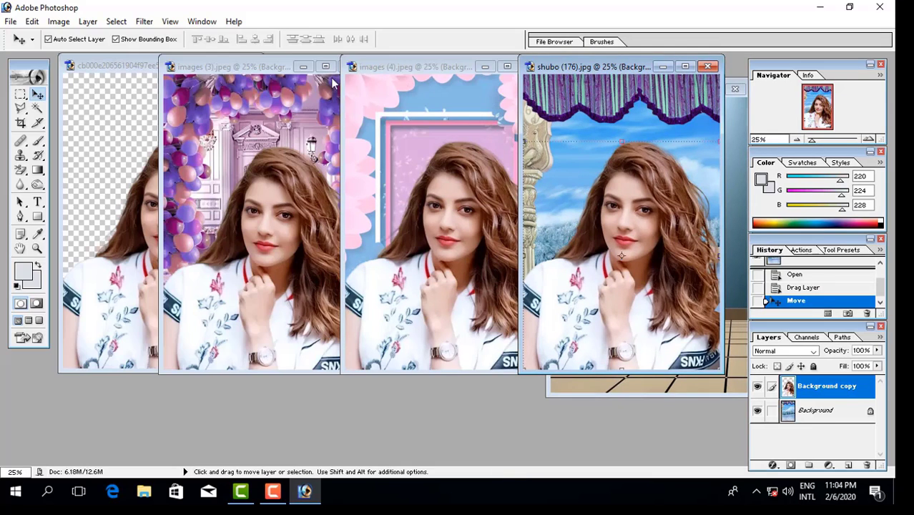
pyautogui.click(422, 71)
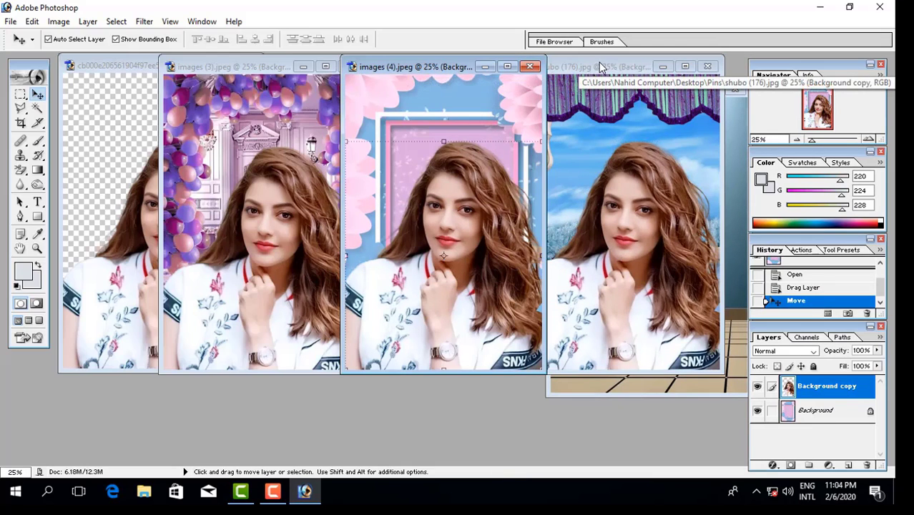
pyautogui.click(600, 68)
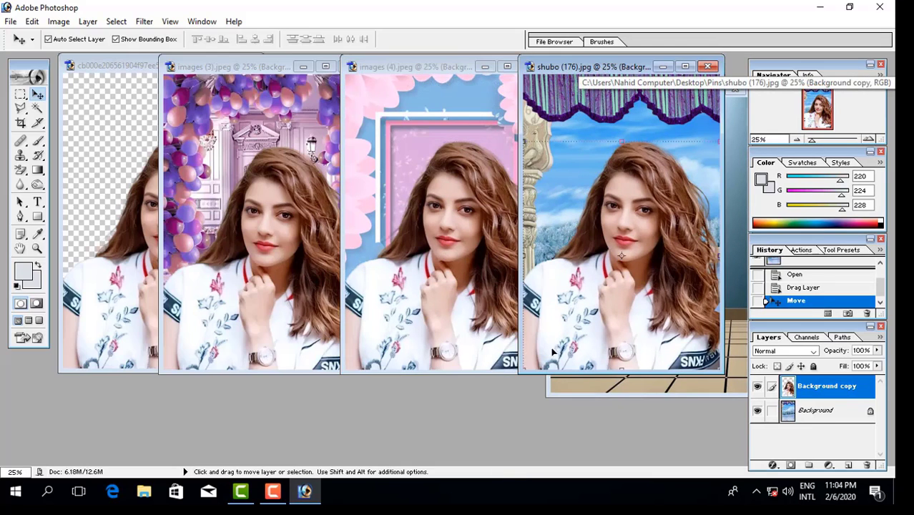
pyautogui.click(21, 94)
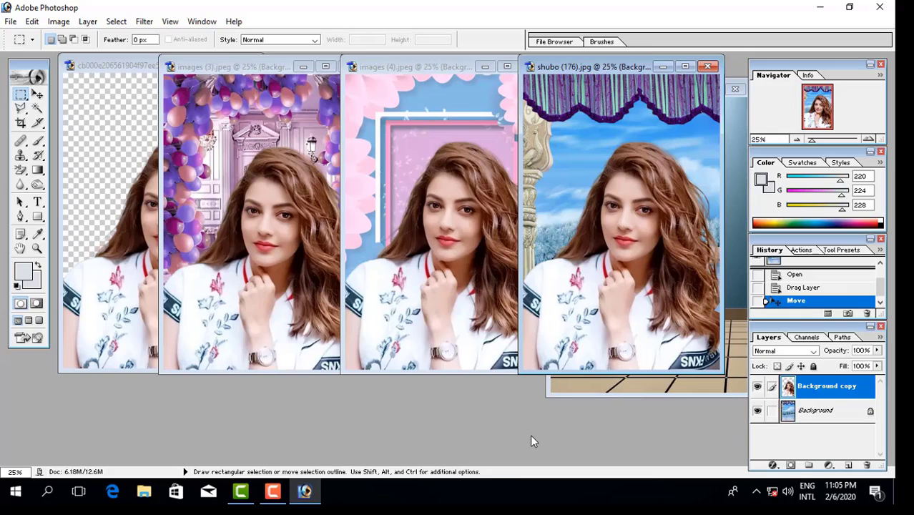
pyautogui.press('ctrl')
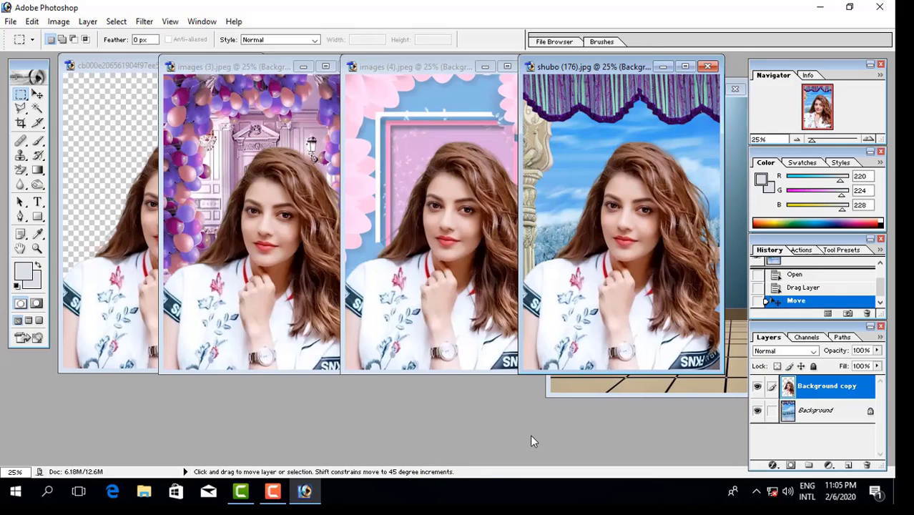